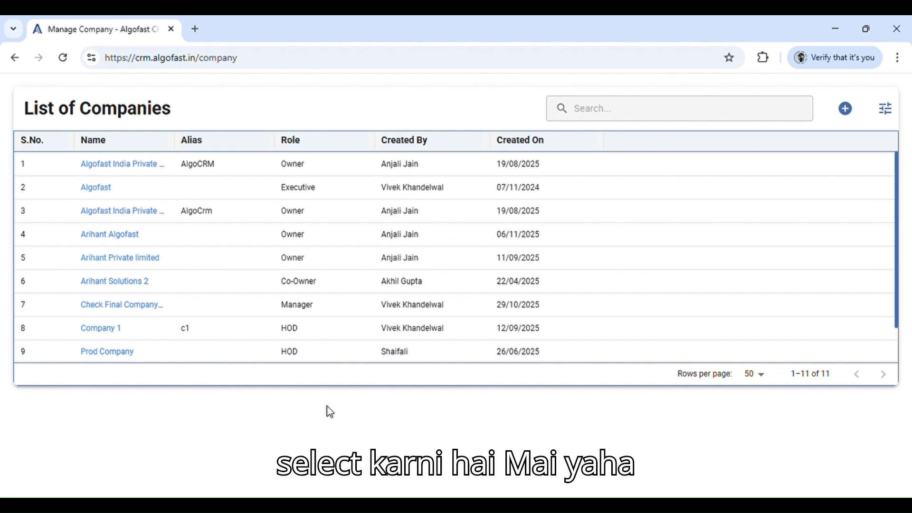
- Open the company Arihant Private limited and start a new enquiry from its enquiry tickets list
click(143, 262)
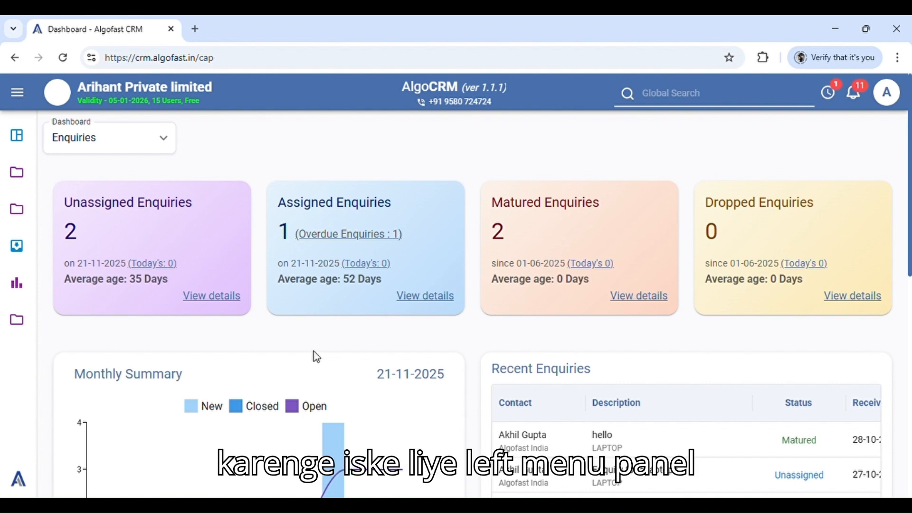
click(16, 174)
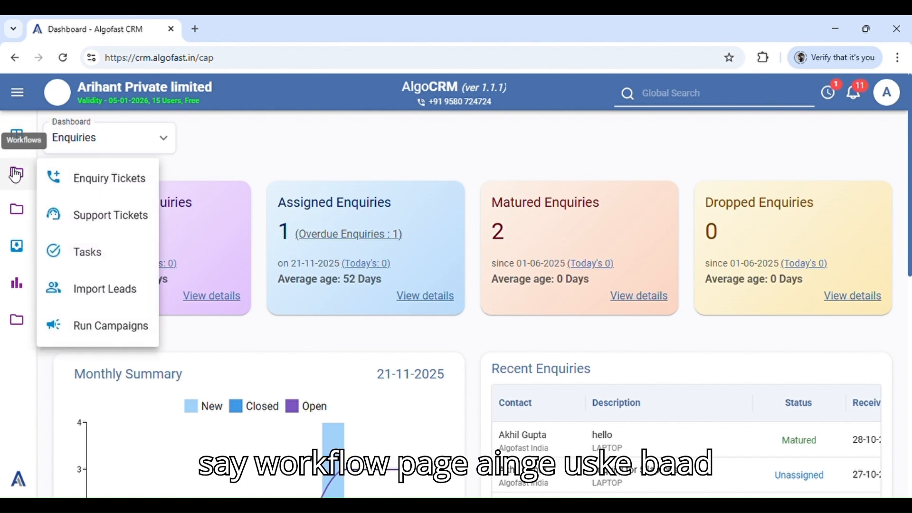
click(131, 178)
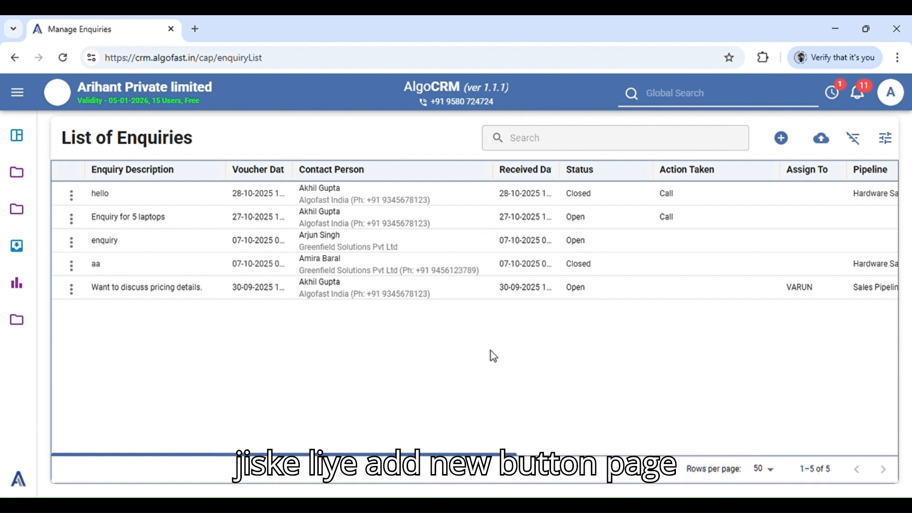
click(788, 150)
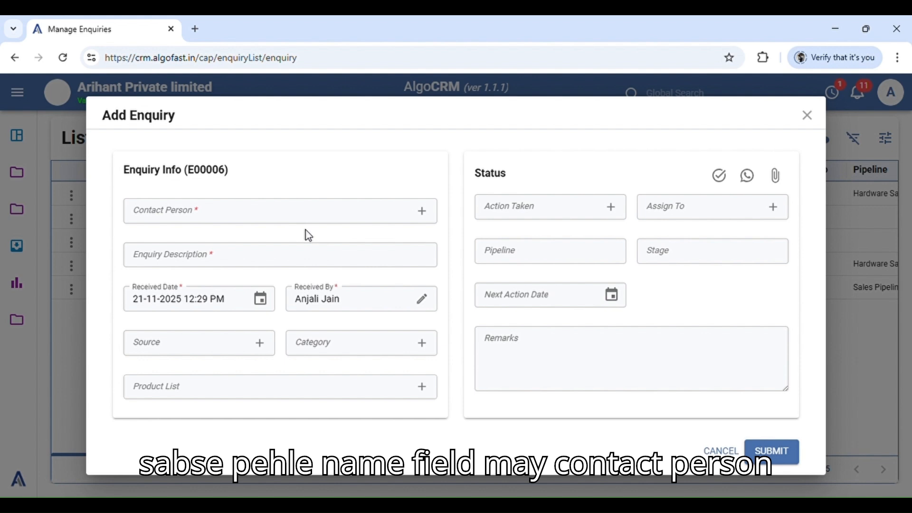
- Choose the existing Algofast India contact with a full name as the enquiry's contact person
click(254, 214)
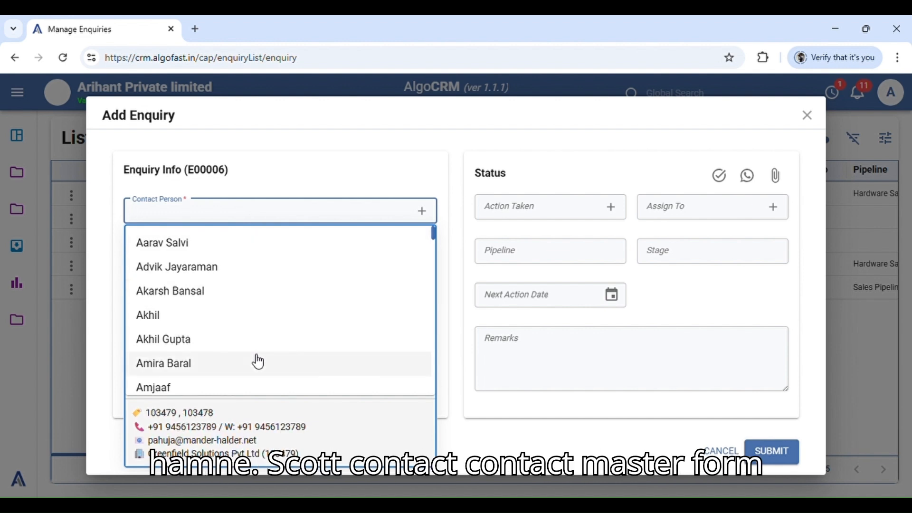
scroll(261, 365, down, 3)
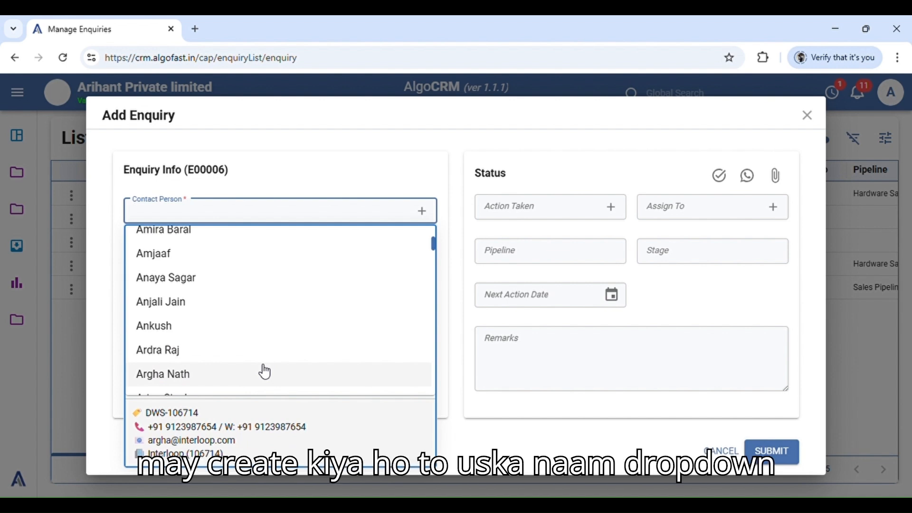
scroll(264, 371, up, 3)
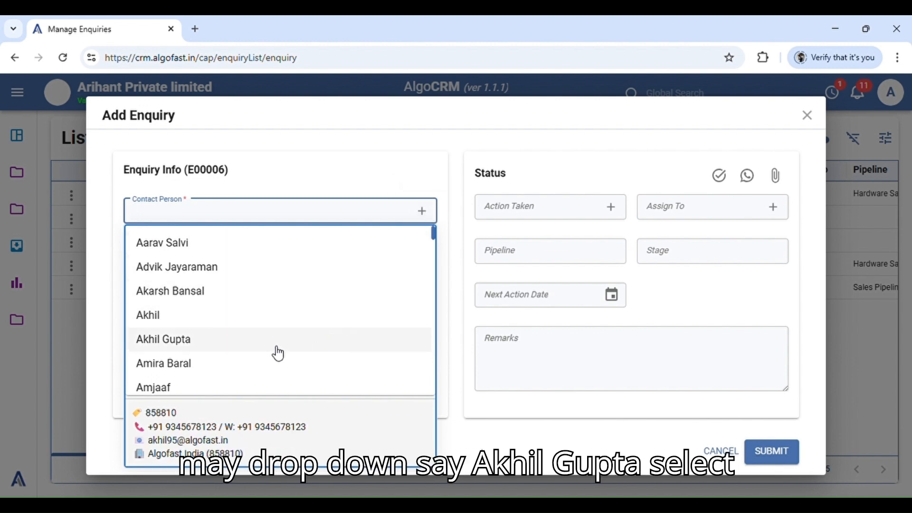
scroll(279, 354, down, 3)
scroll(279, 354, up, 3)
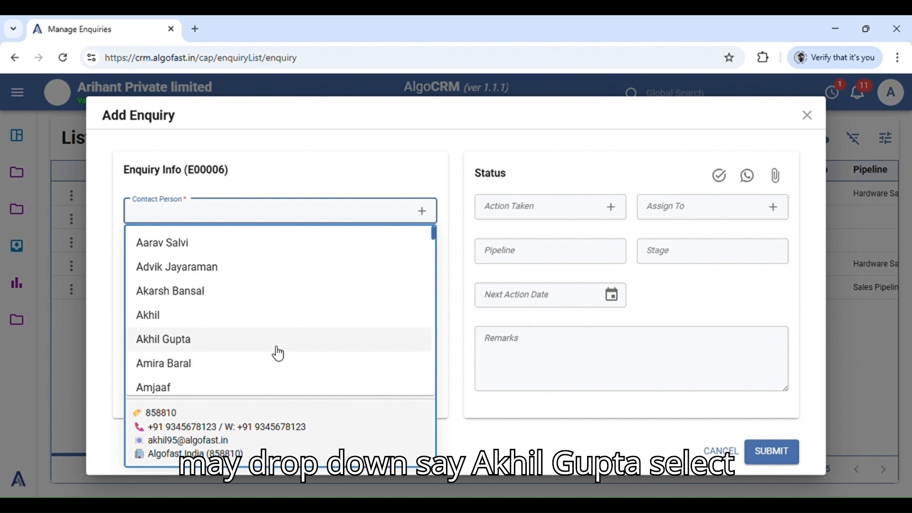
click(224, 346)
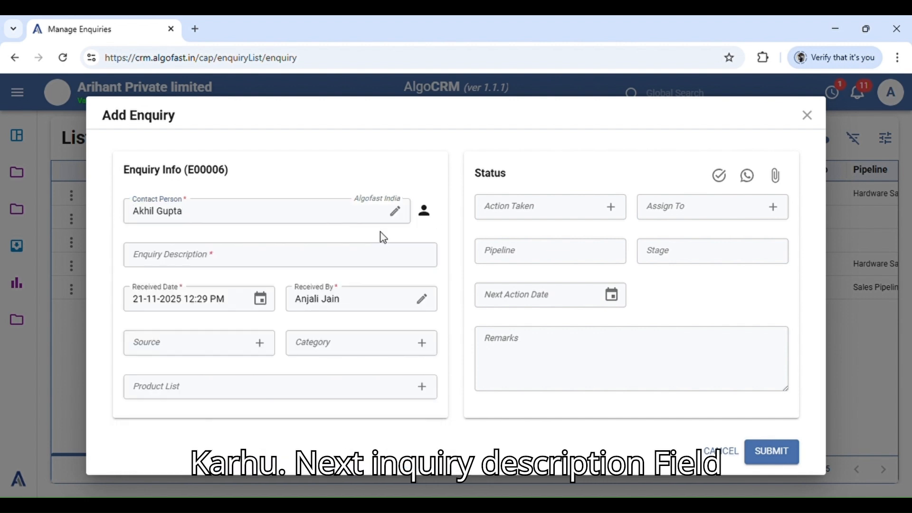
- Enter the enquiry description "WANT TO BUY 5 LAPTOPS"
click(227, 264)
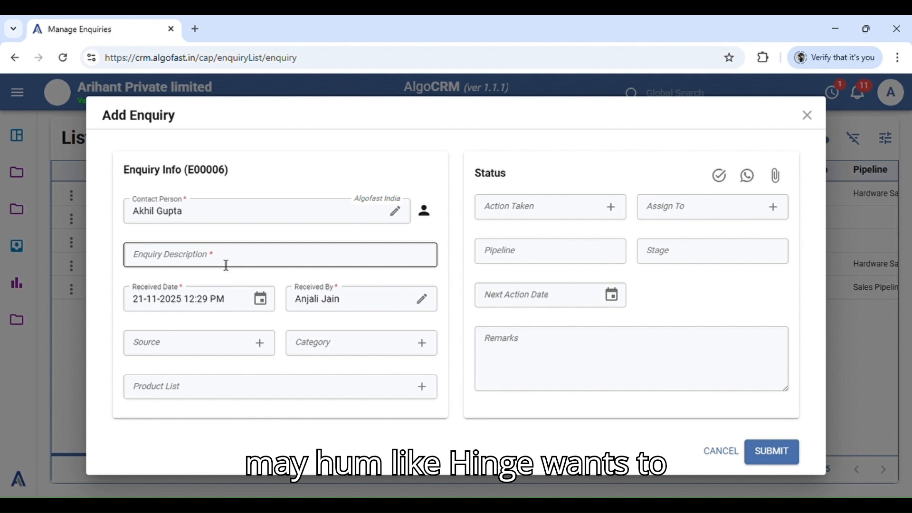
text(WAN)
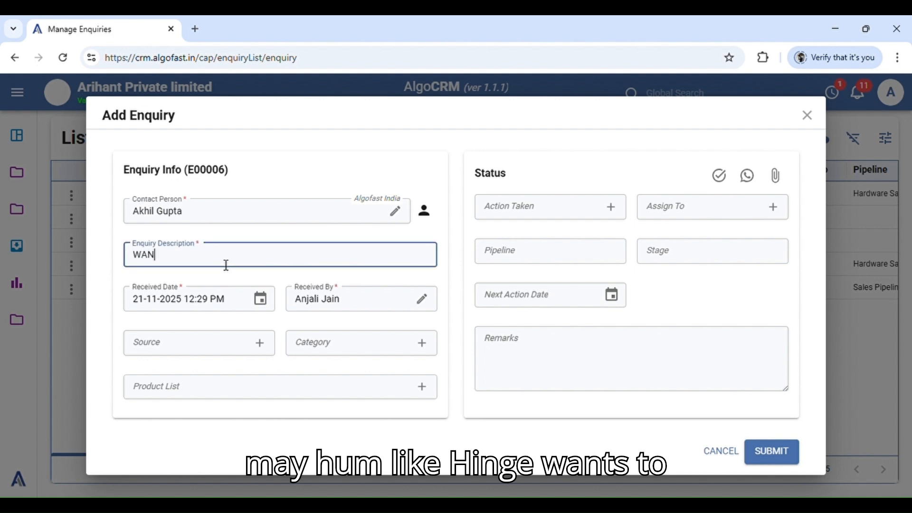
text(T TO BUY)
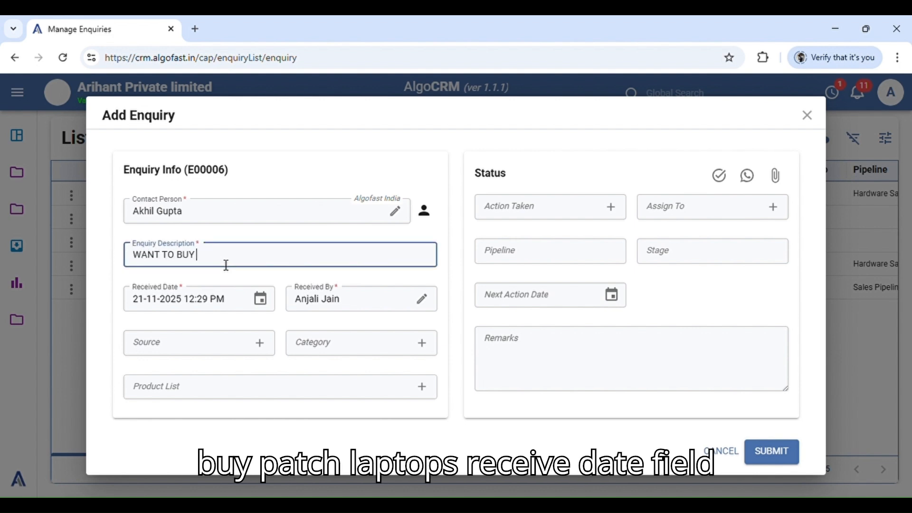
text( 5 LAP)
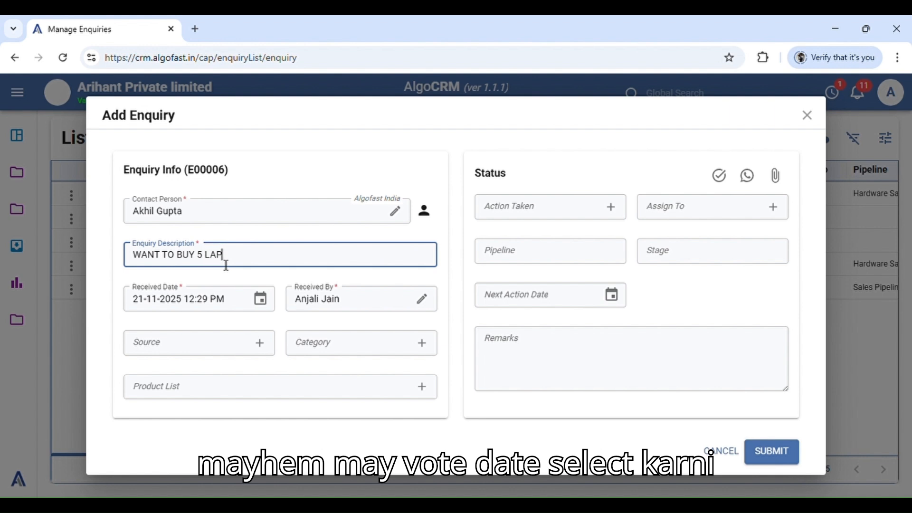
text(TOPS)
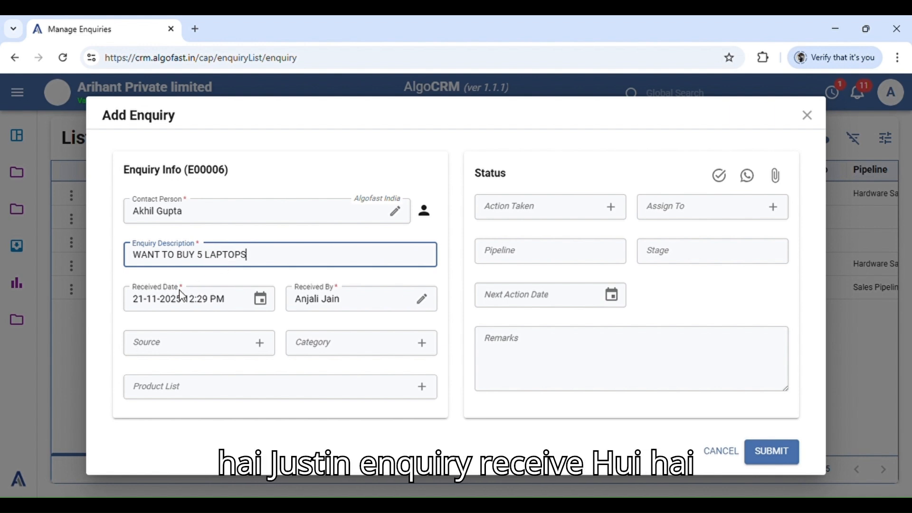
click(200, 323)
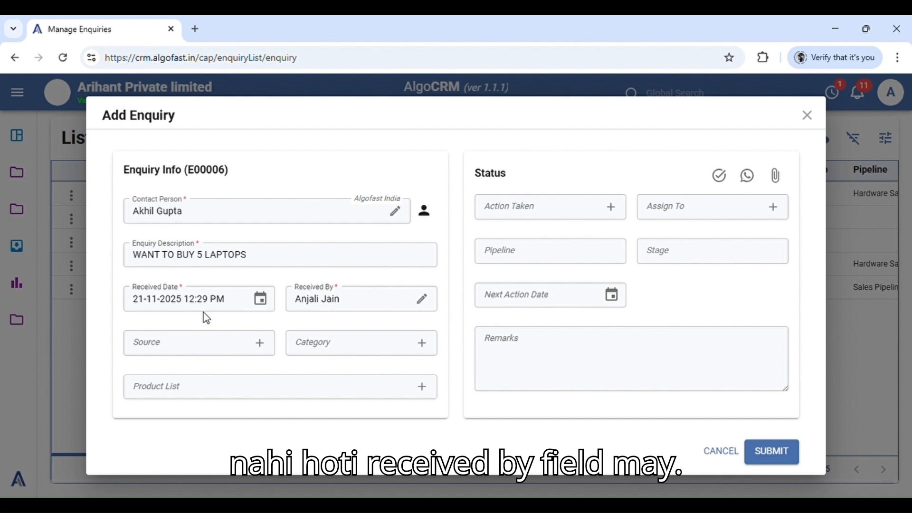
- Clear the enquiry's Received By field and reselect the same employee
click(362, 304)
key(BackSpace)
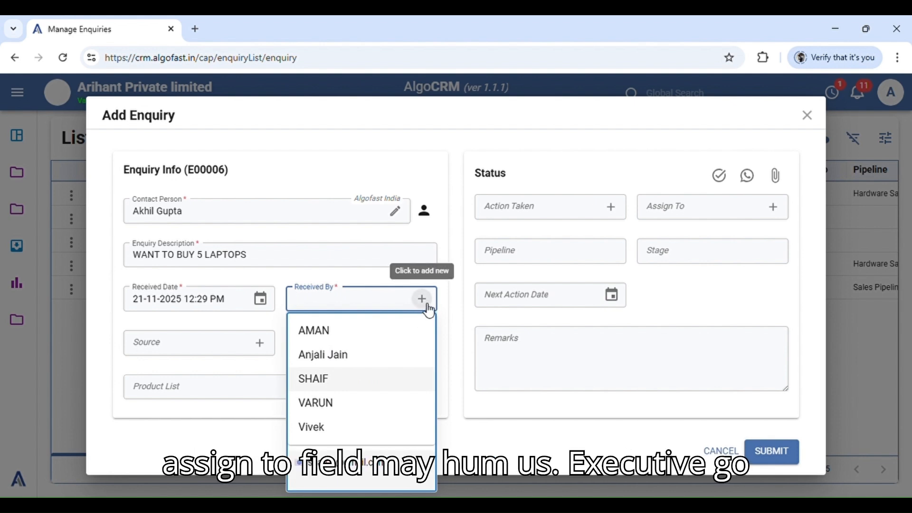
click(350, 354)
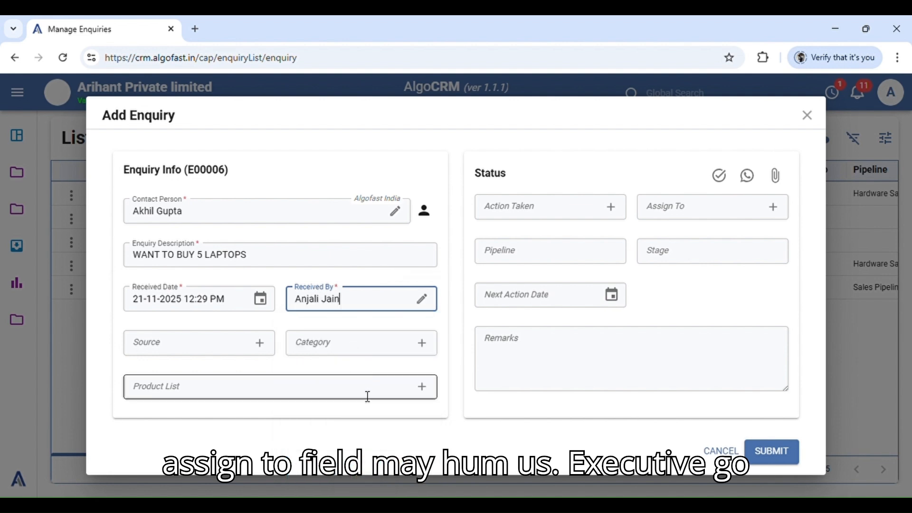
- Assign the enquiry to the first executive among the available assignees
click(683, 239)
click(685, 222)
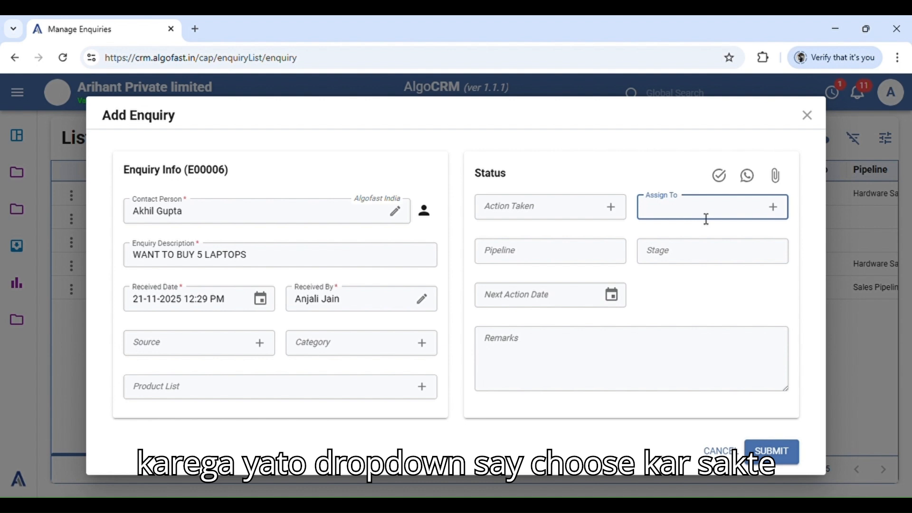
click(706, 216)
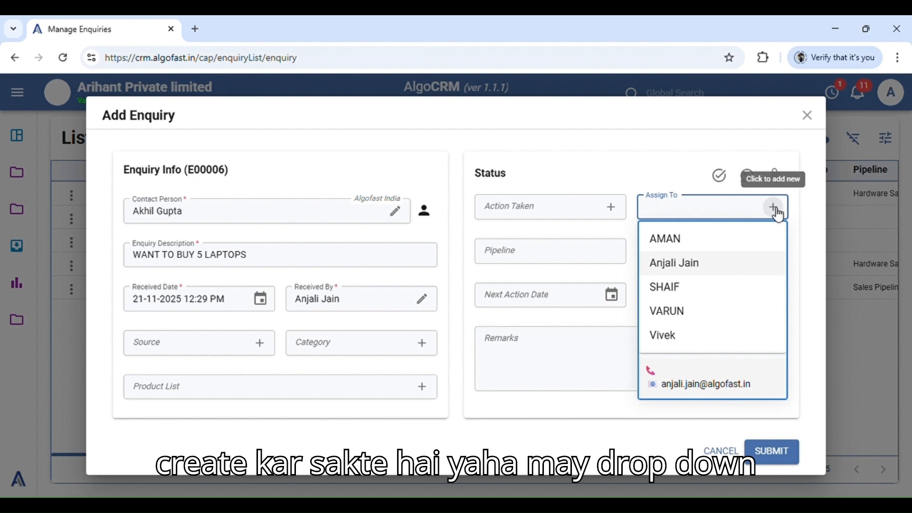
click(702, 248)
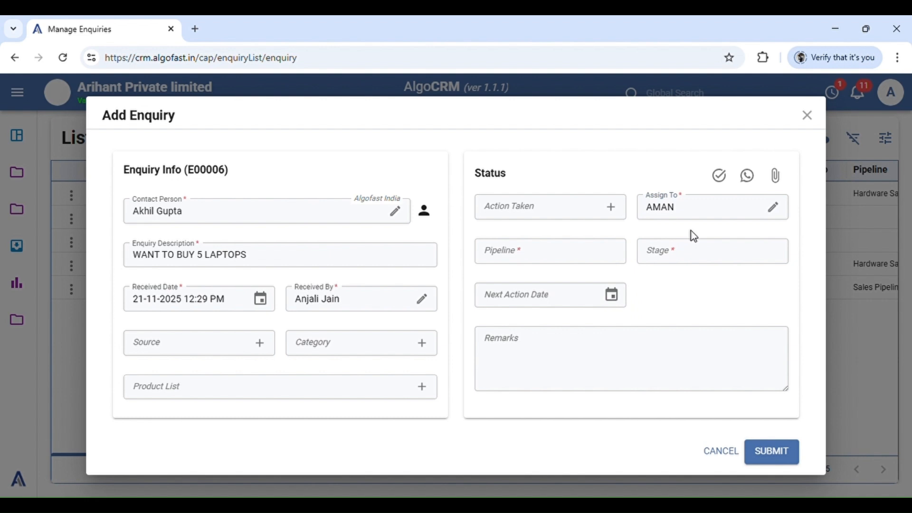
- Set the enquiry's pipeline to Sales Pipeline and its stage to Assigned
click(557, 261)
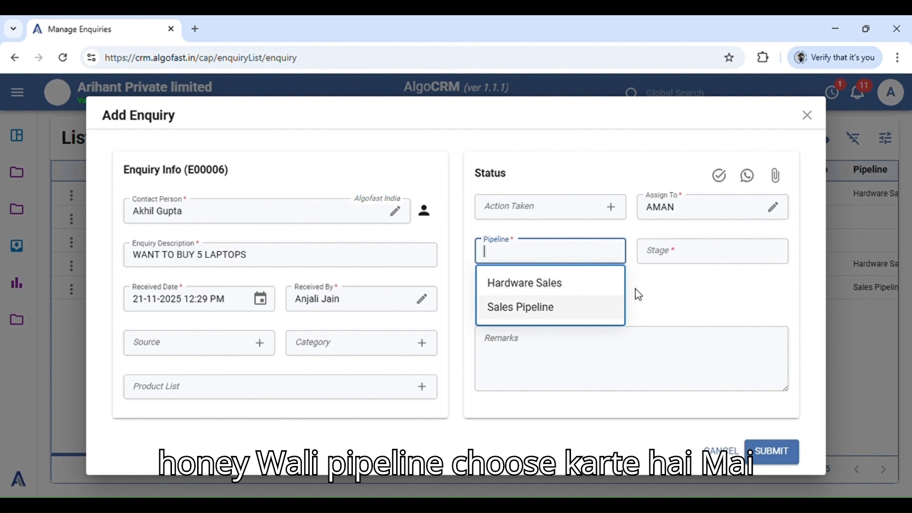
click(568, 309)
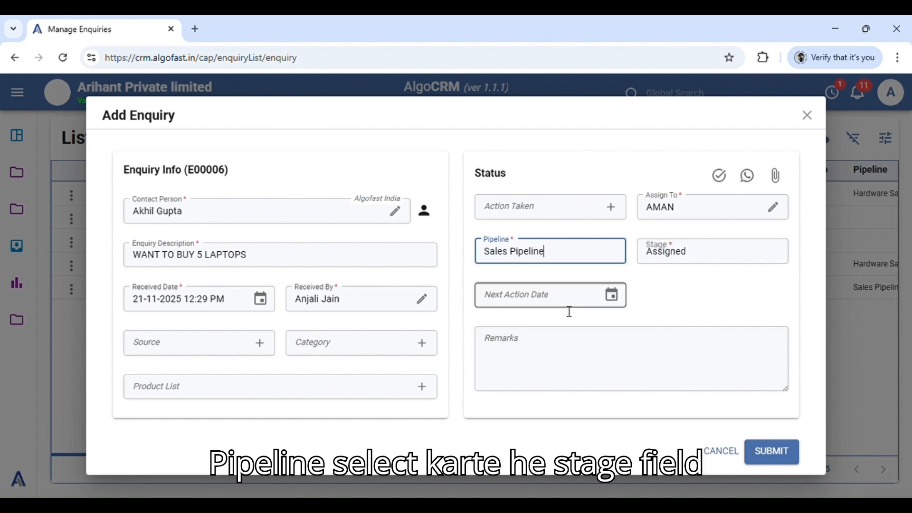
click(689, 280)
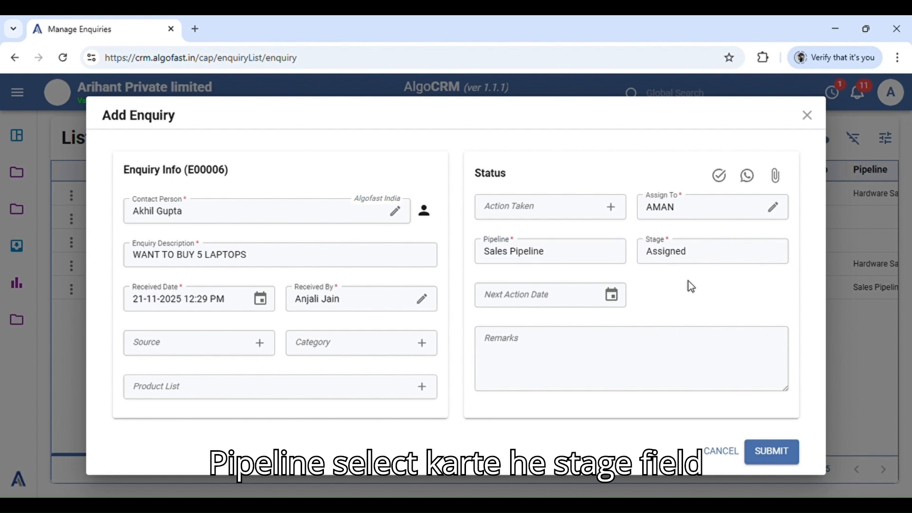
click(707, 261)
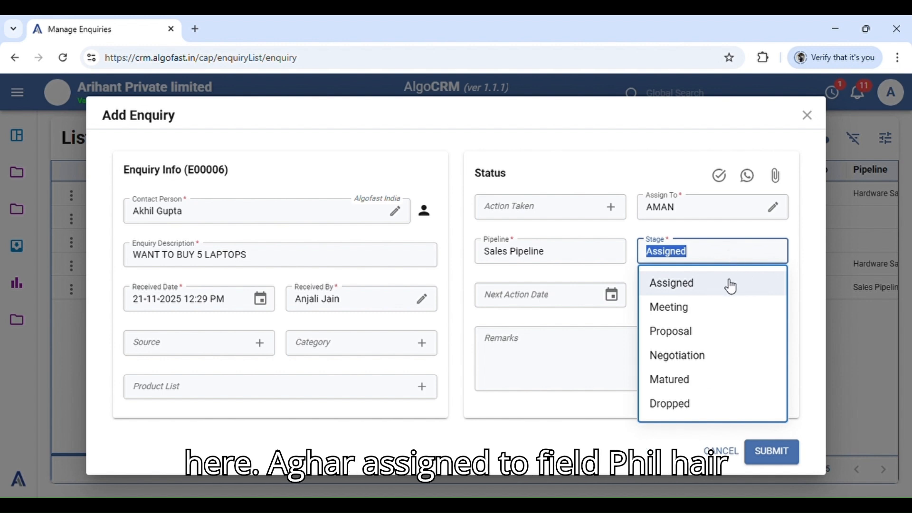
click(729, 284)
click(647, 322)
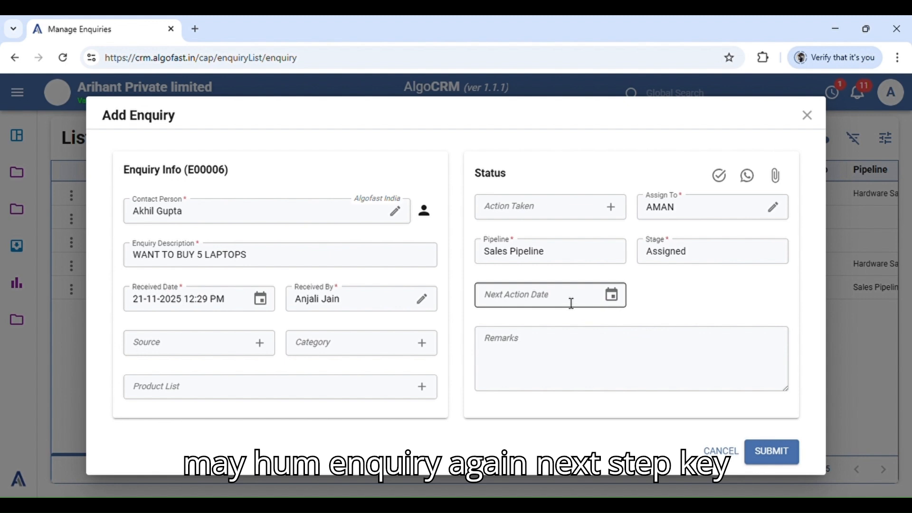
click(617, 300)
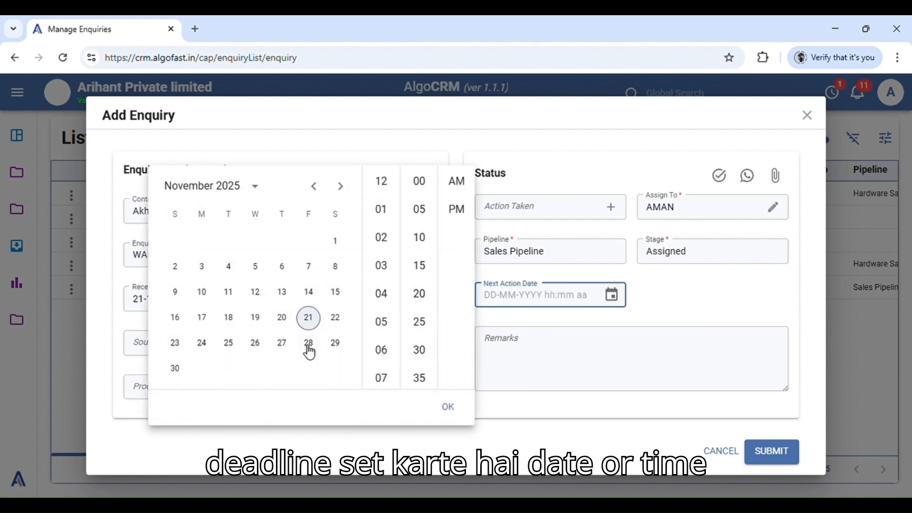
click(191, 380)
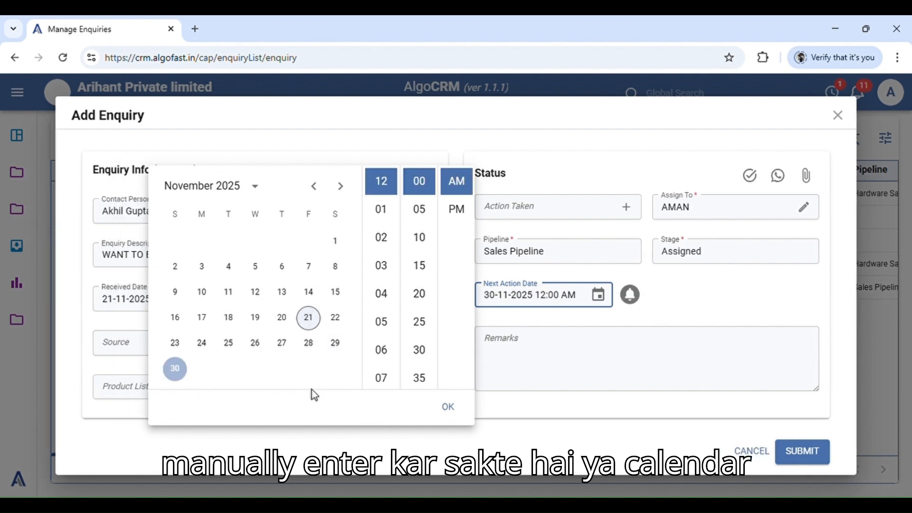
click(449, 407)
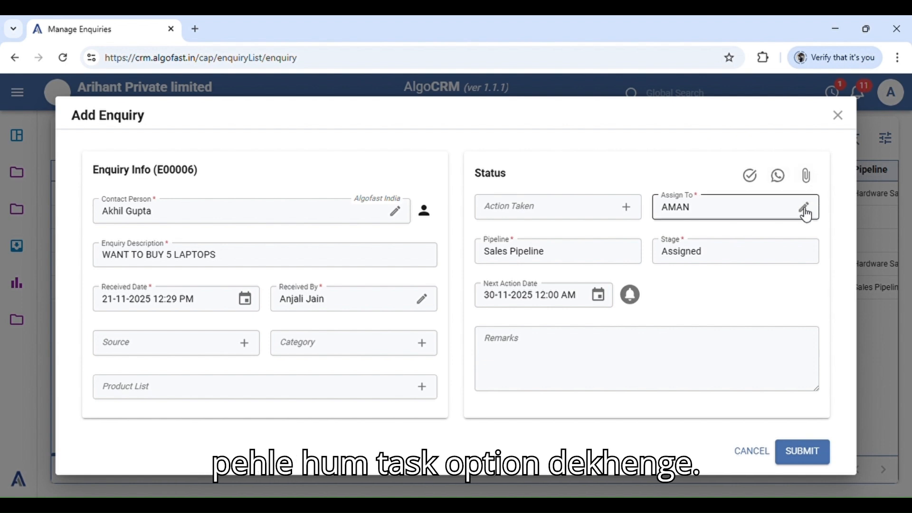
- Open the enquiry's task list and start adding a new task
click(750, 182)
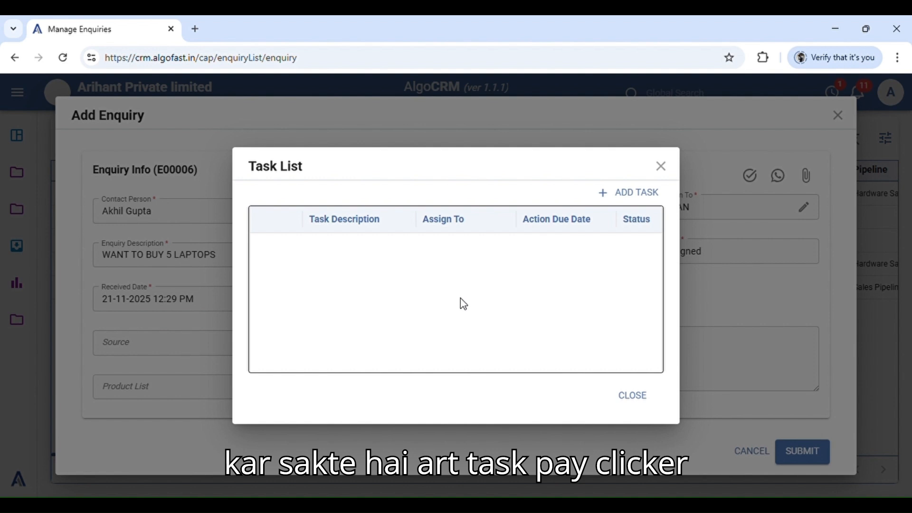
click(643, 195)
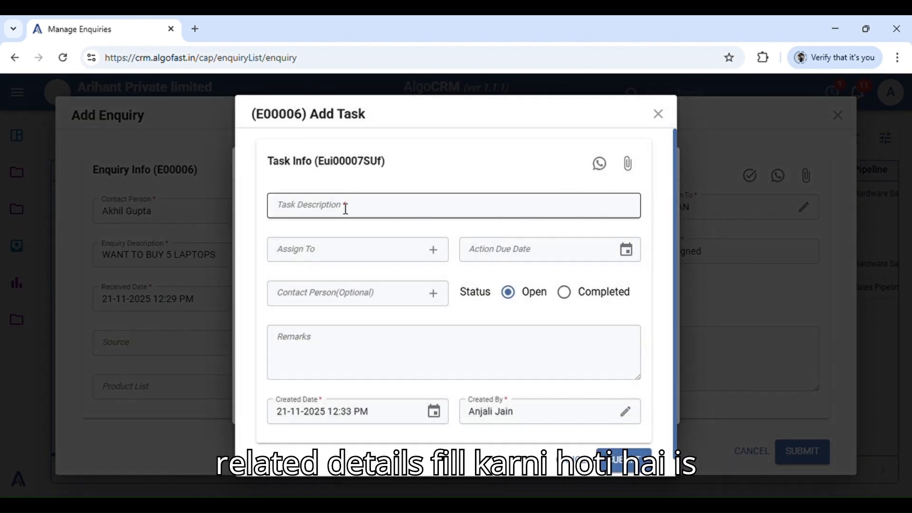
scroll(416, 331, down, 1)
scroll(417, 331, up, 1)
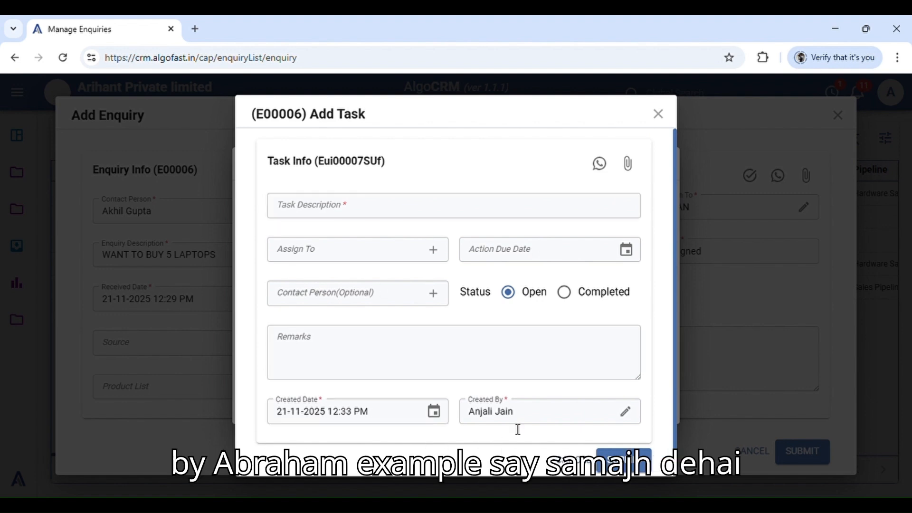
- Describe the task as "Prepare and share quotation" and assign it to the same executive as the enquiry
click(382, 210)
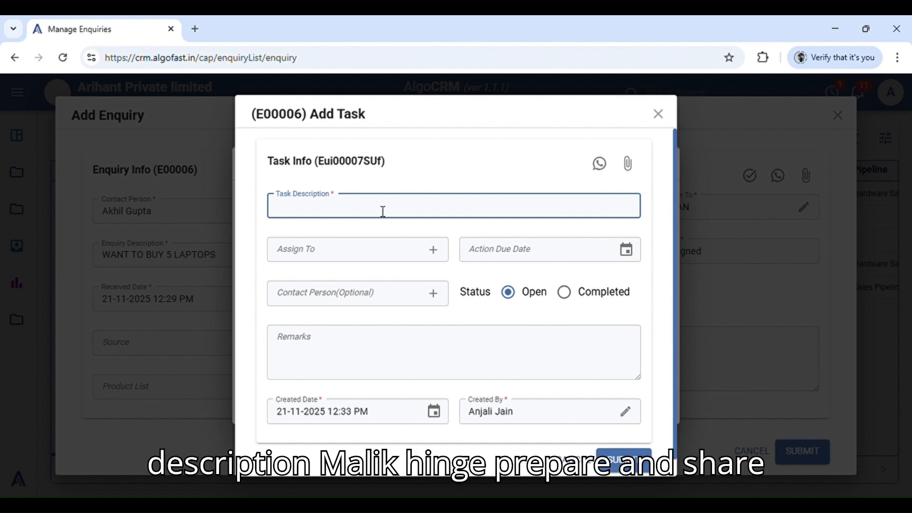
text(Prep)
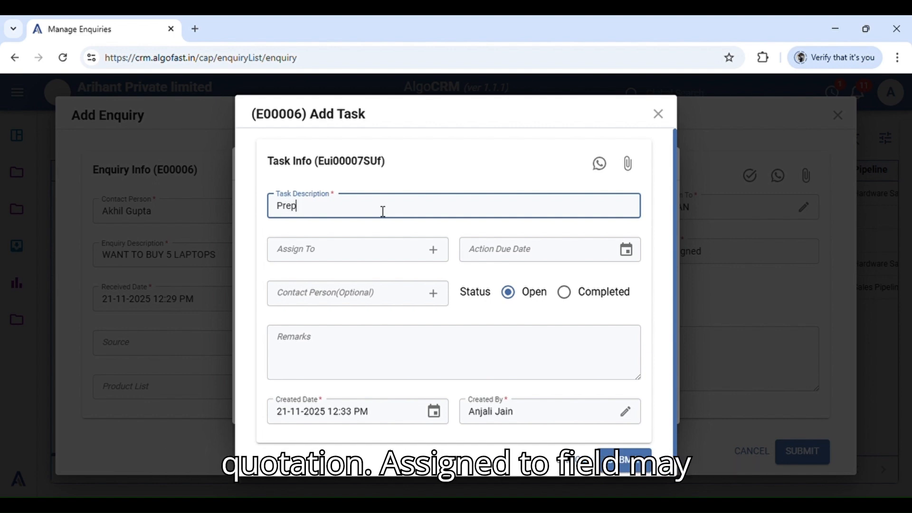
text(are and share)
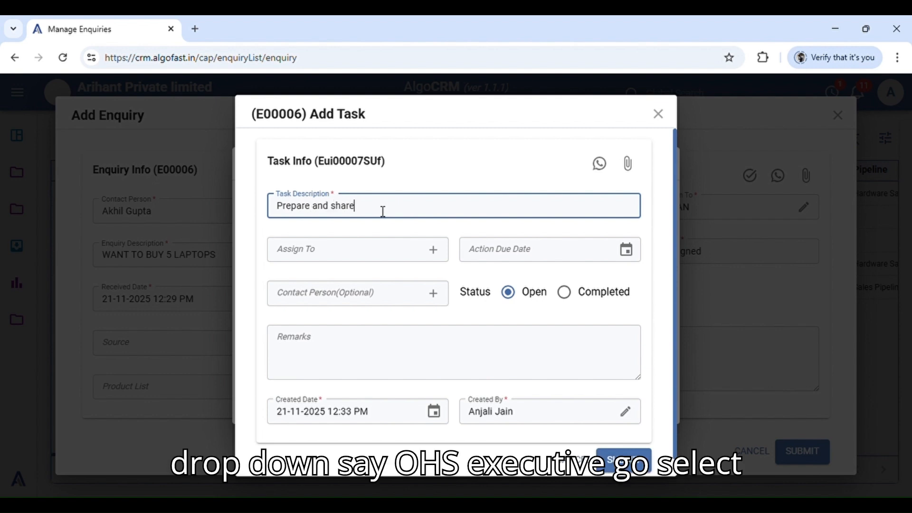
text( quotation)
click(340, 249)
click(319, 284)
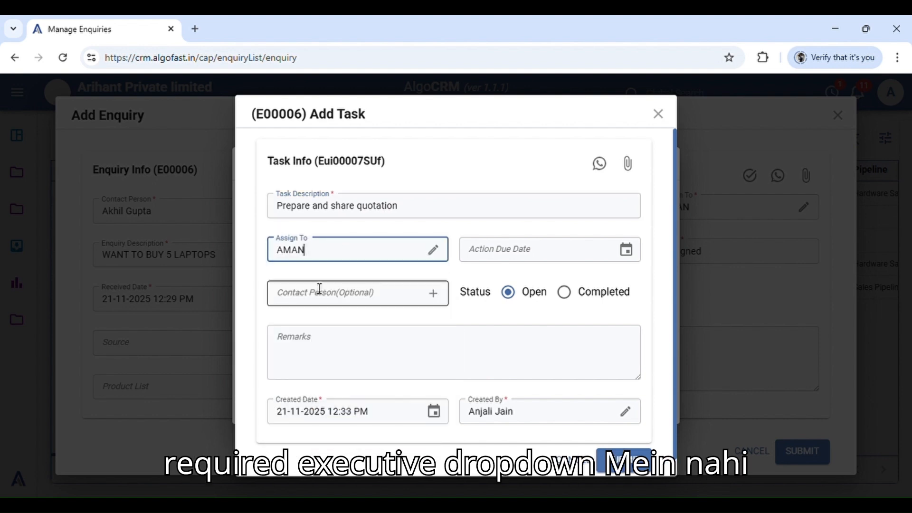
- Clear the task's assignee and choose the same executive again
double_click(366, 259)
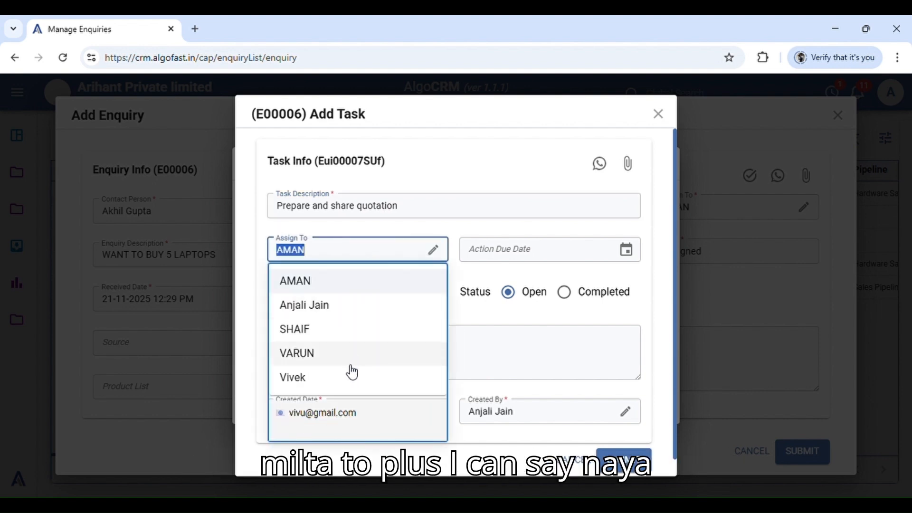
key(BackSpace)
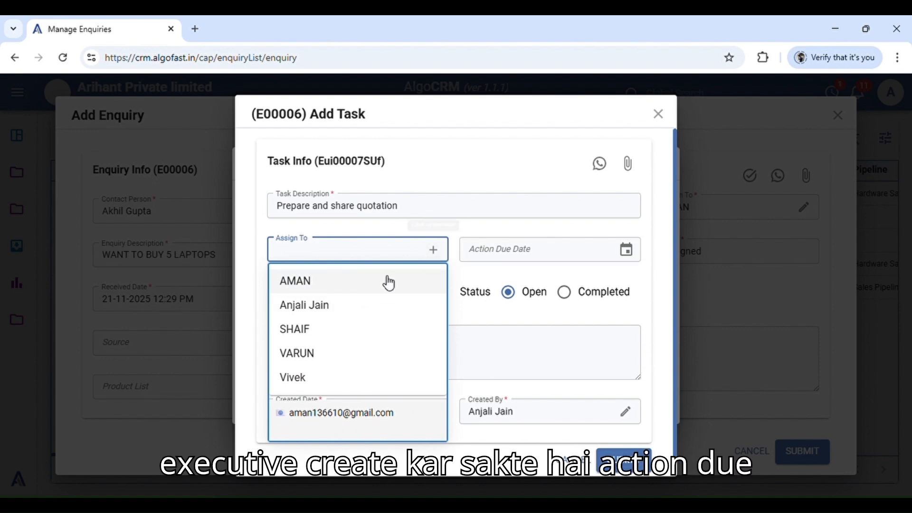
click(367, 284)
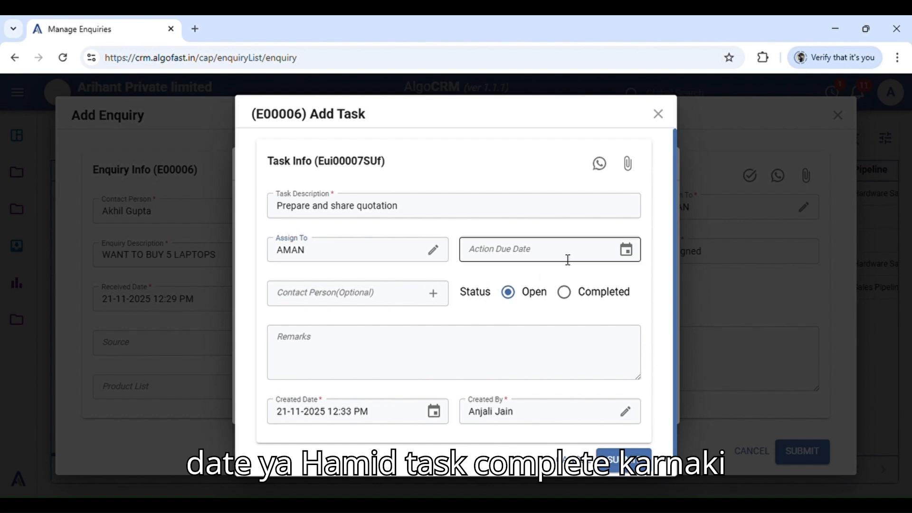
click(631, 260)
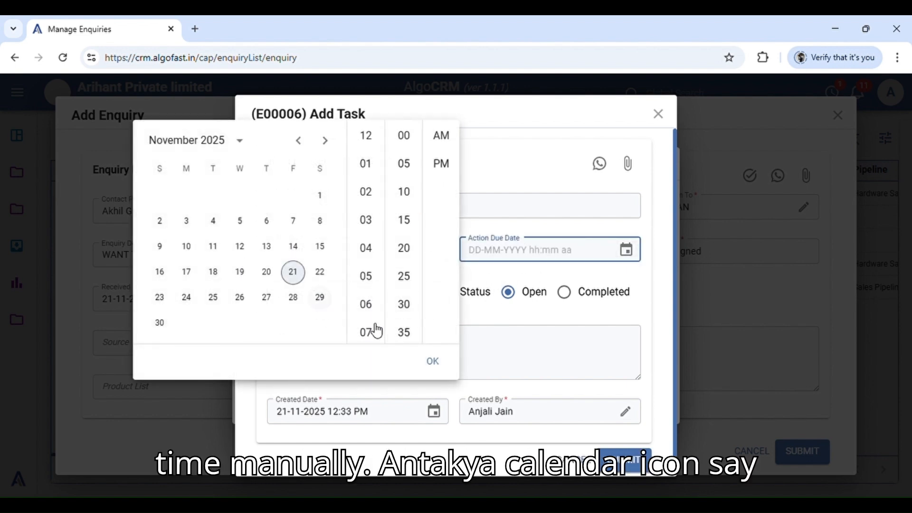
click(435, 364)
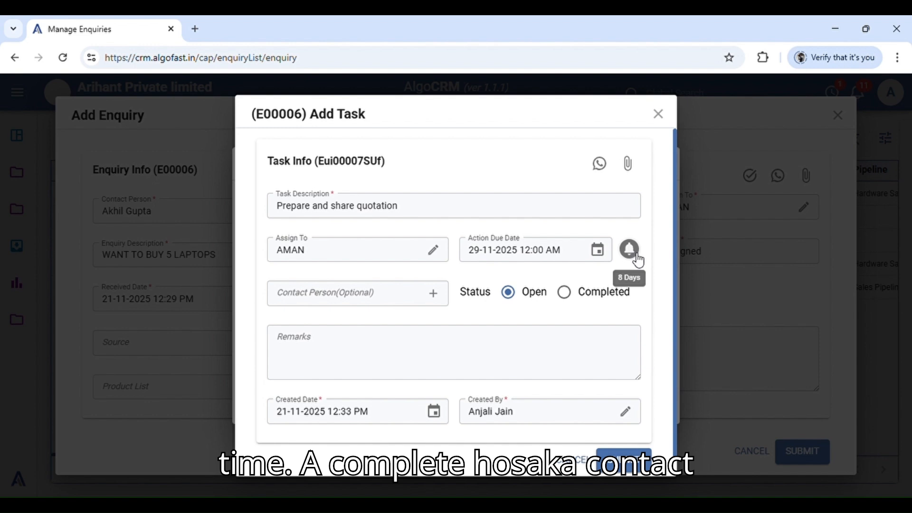
click(398, 304)
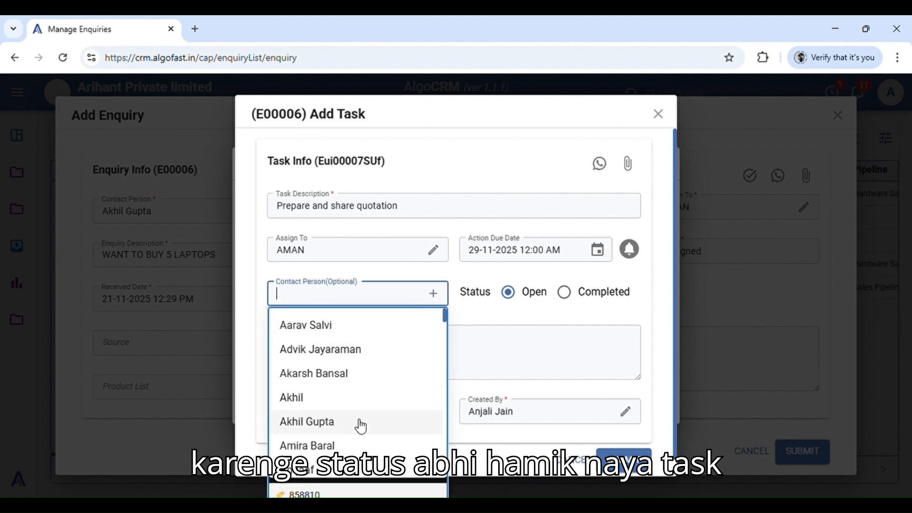
click(358, 422)
click(470, 314)
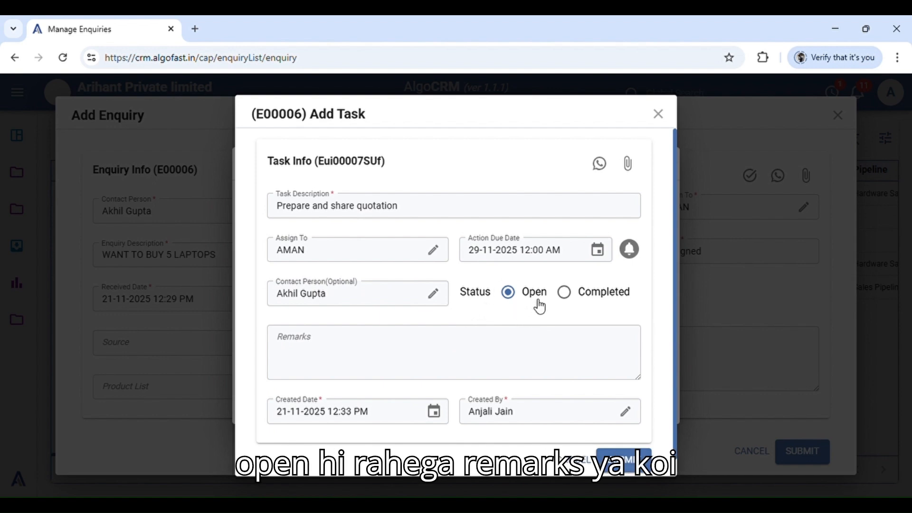
- Enter the task remark "Include bulk discount and warranty details in the quotation"
click(447, 356)
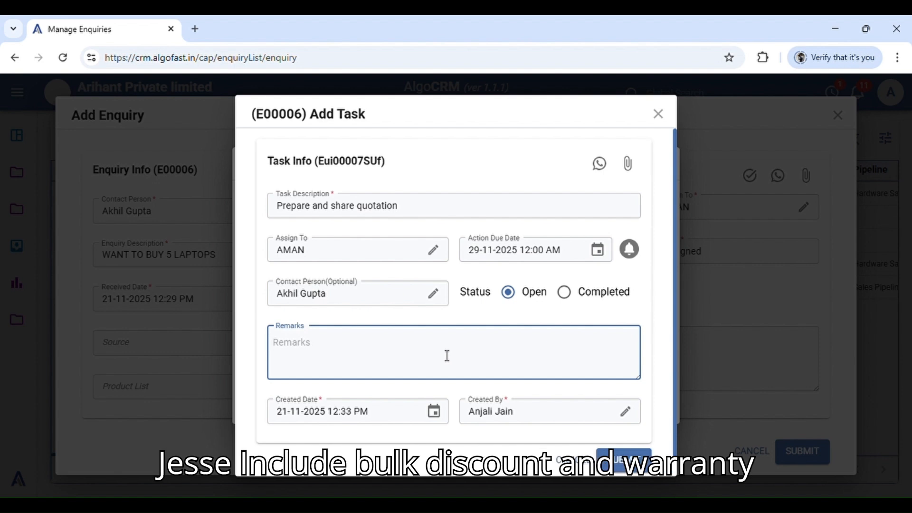
text(Include bulk discount and warranty details in the quotation)
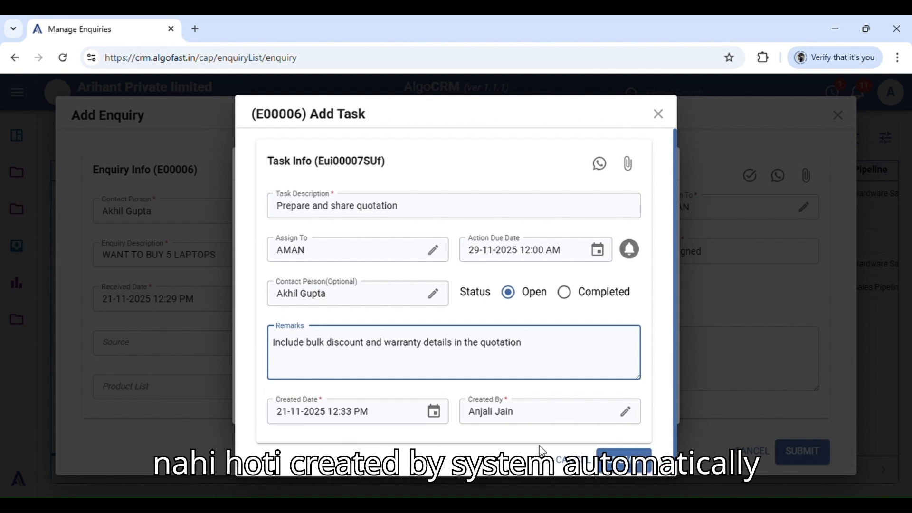
- Clear the task's creator and choose the same executive again
click(555, 421)
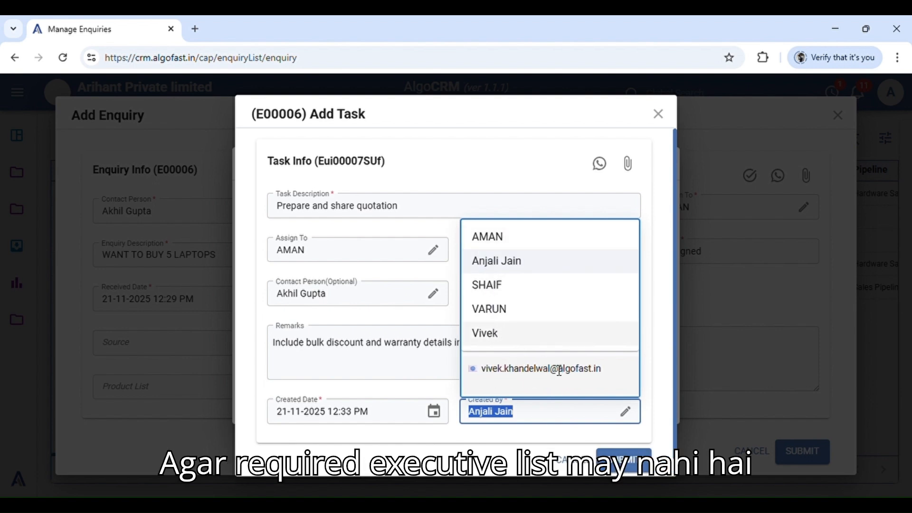
key(BackSpace)
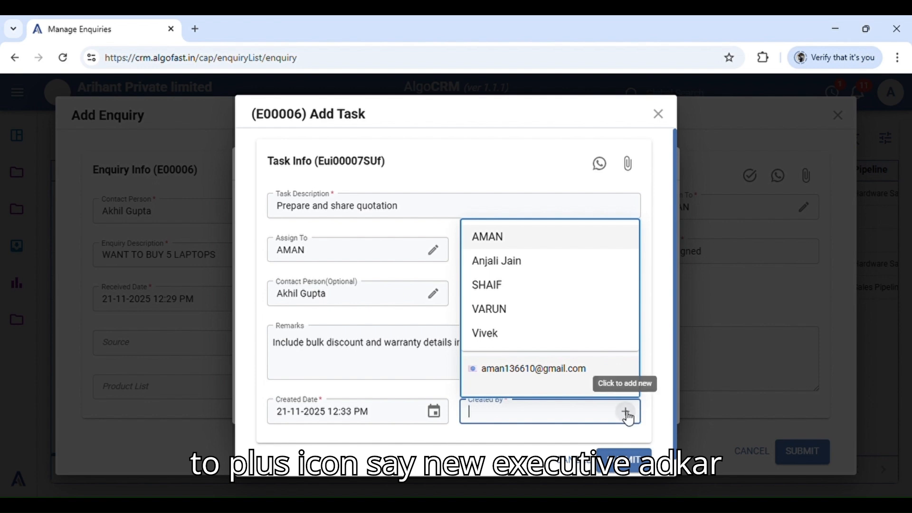
click(524, 264)
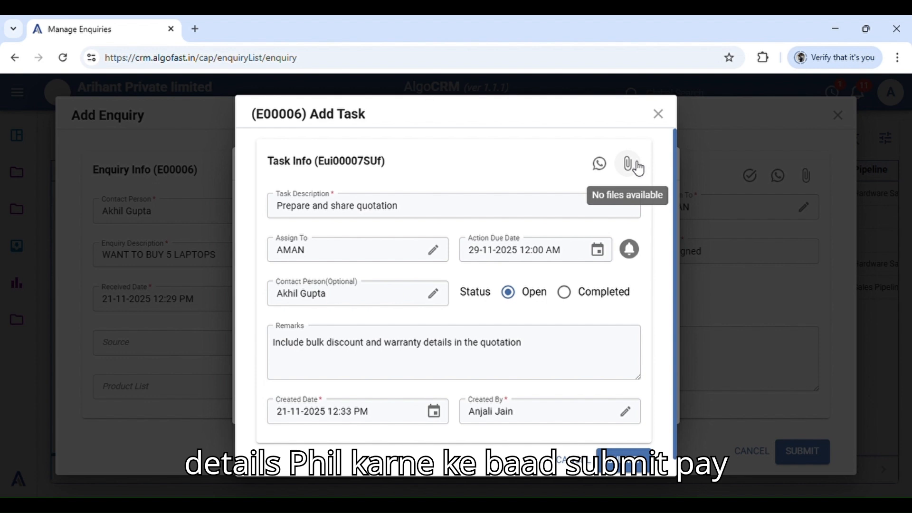
- Submit the quotation task and close the enquiry's task list
scroll(565, 346, down, 2)
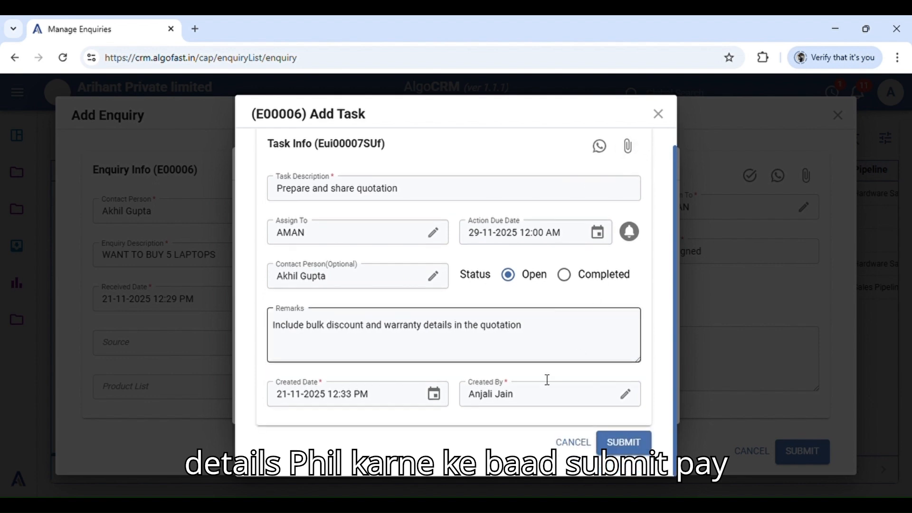
click(624, 444)
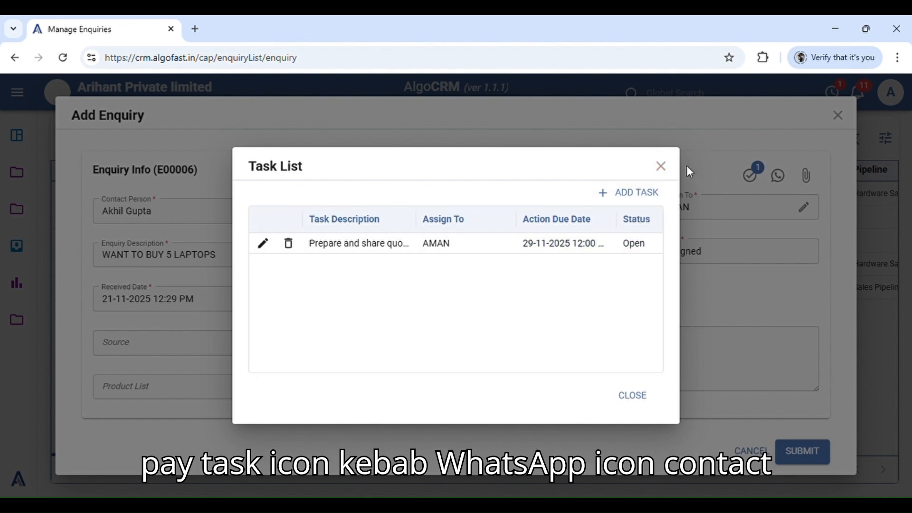
click(661, 166)
click(522, 168)
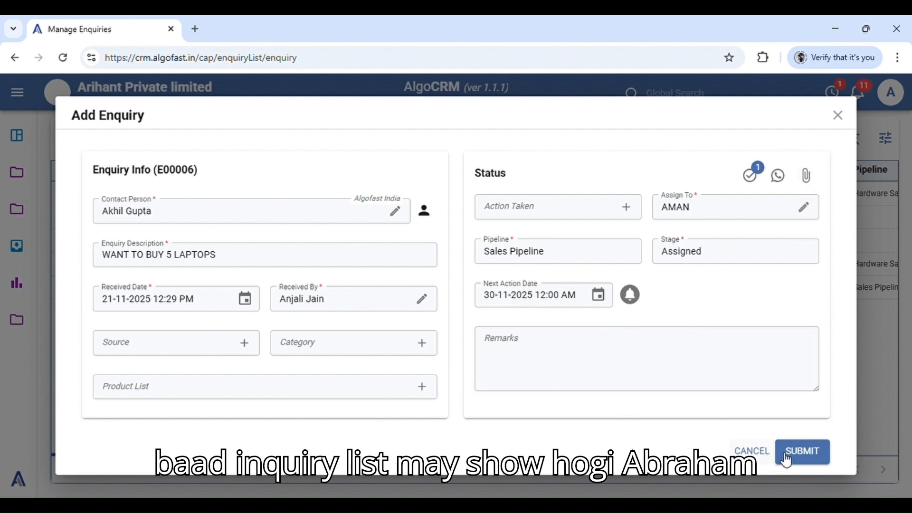
- Submit the enquiry for 5 laptops and close the new blank enquiry form
click(802, 452)
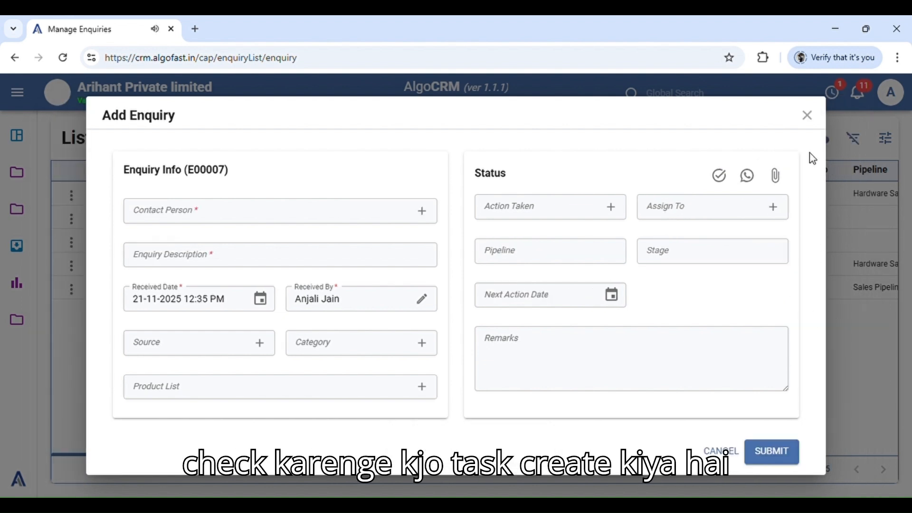
click(808, 115)
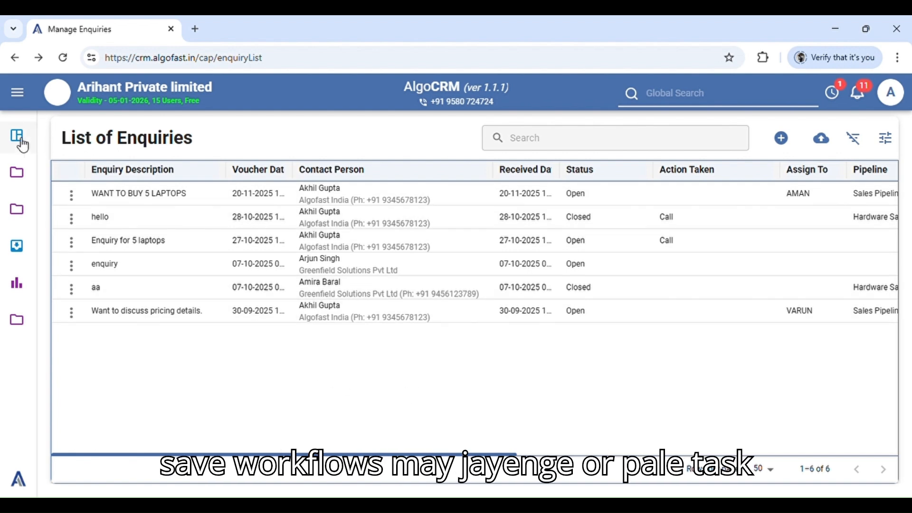
- Open the Tasks workflow to check the quotation task linked to the enquiry
mouse_move(19, 173)
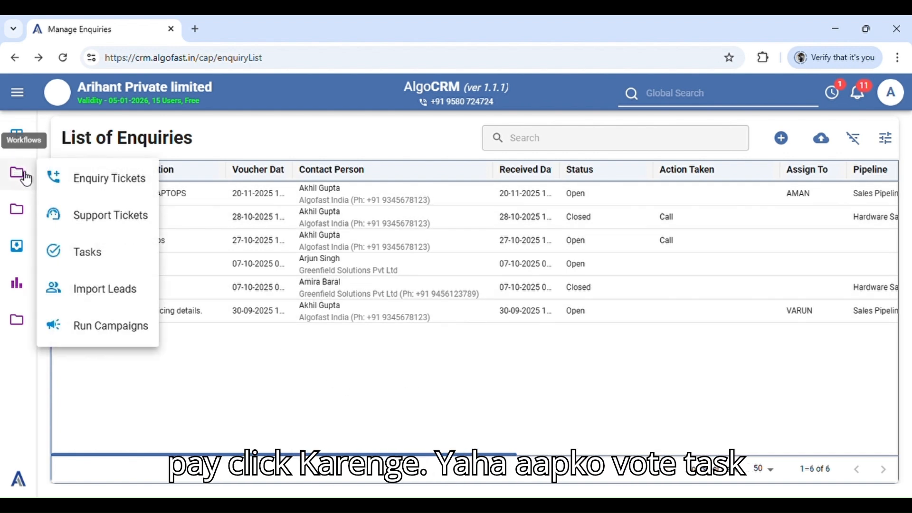
click(90, 255)
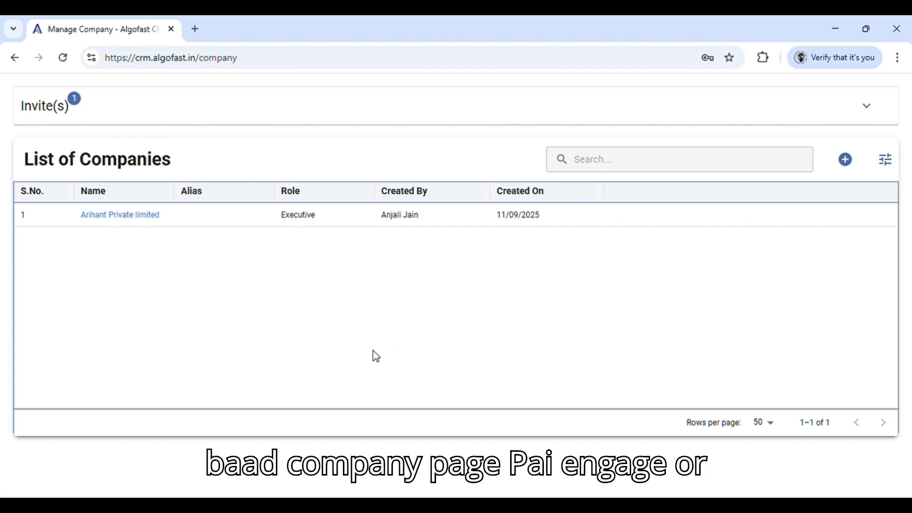
- Open the company Arihant Private limited from the executive's account and view its enquiry tickets
click(142, 217)
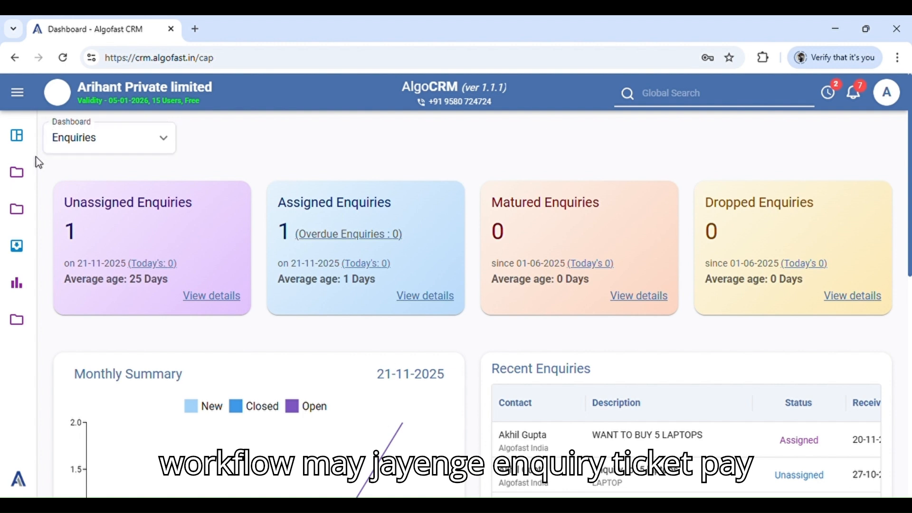
click(14, 173)
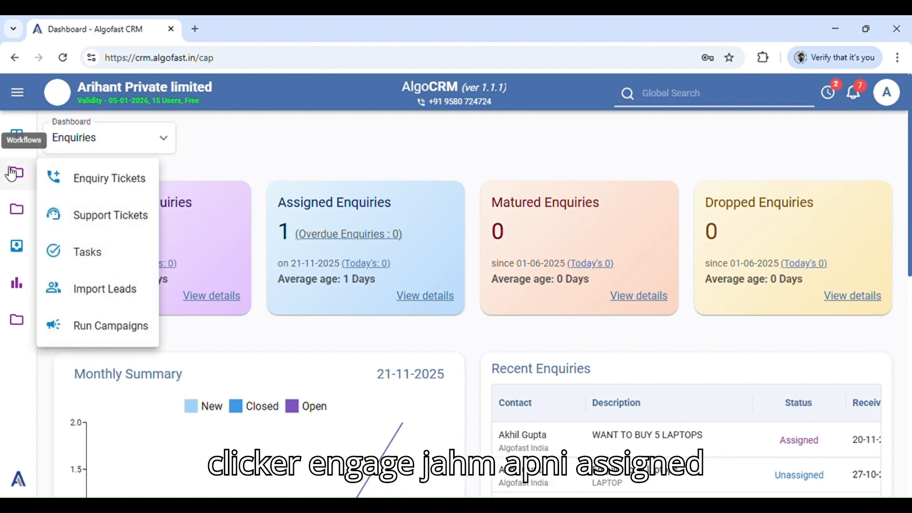
click(124, 186)
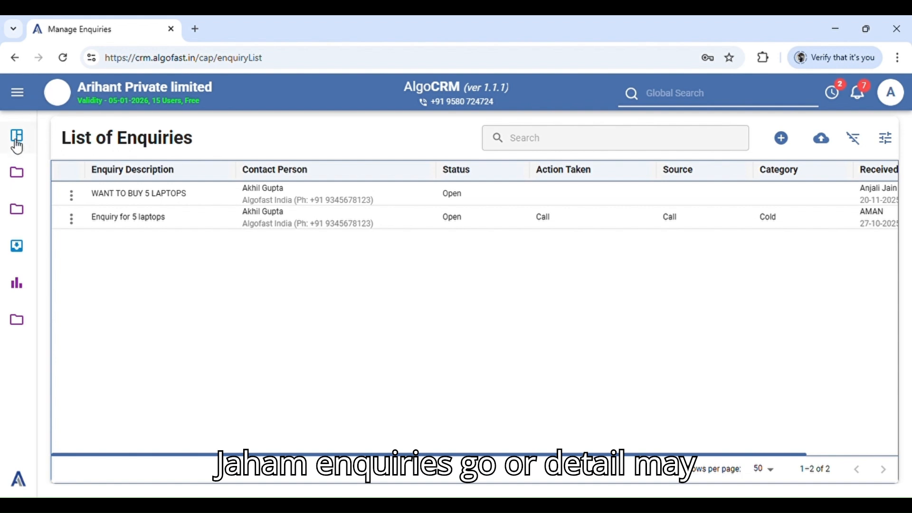
- Open the Call Explorer, filter it to Assigned enquiries and select the "WANT TO BUY 5 LAPTOPS" enquiry
click(9, 250)
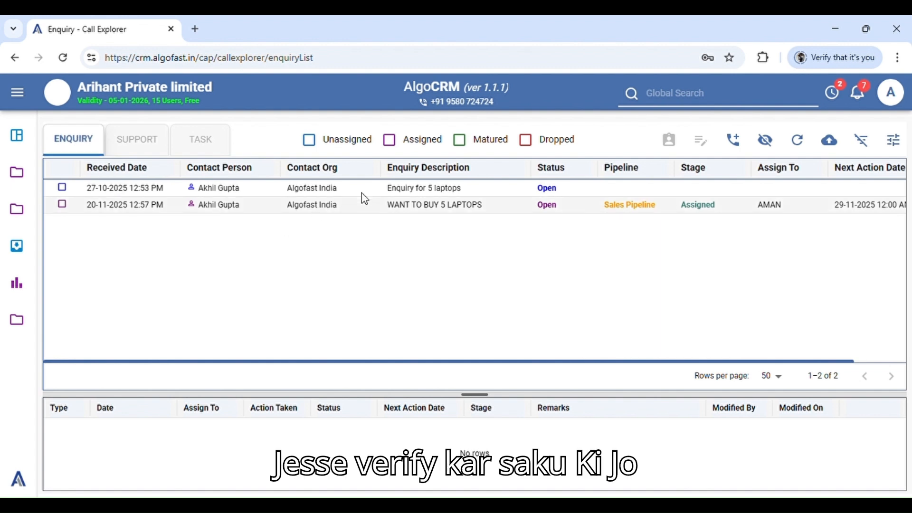
click(405, 150)
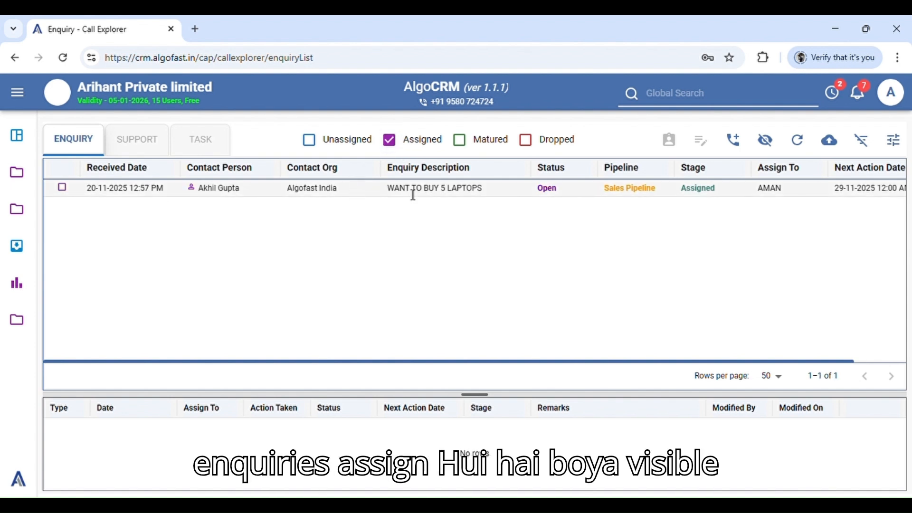
click(415, 195)
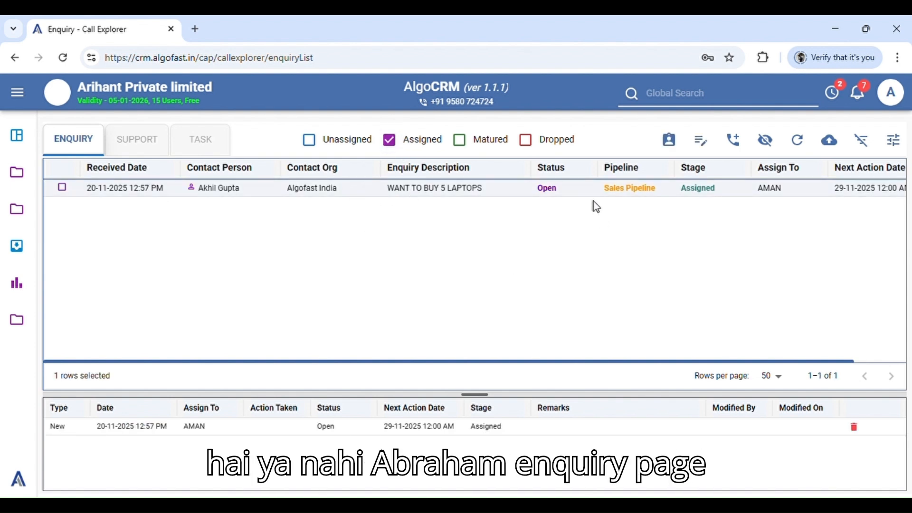
- Start a status update for the selected enquiry with the remark "The quotation has been shared, and the deal has been finalized"
click(708, 137)
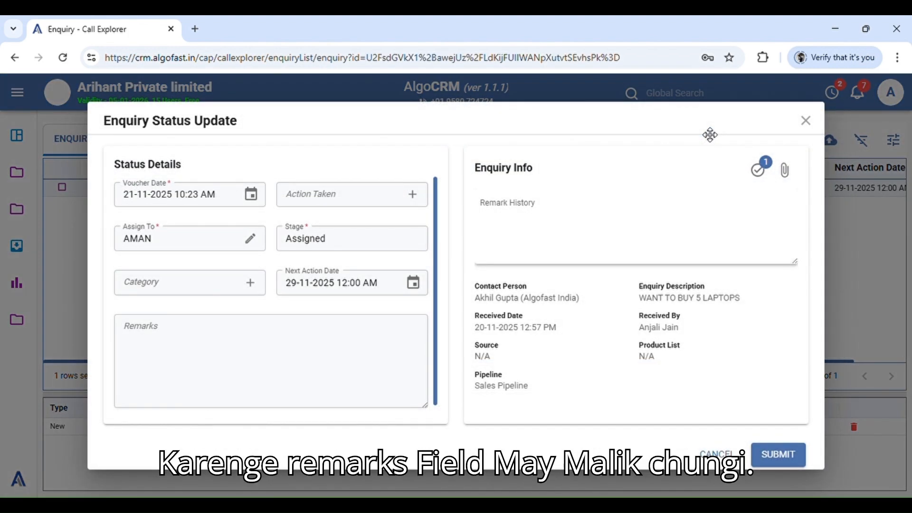
click(271, 337)
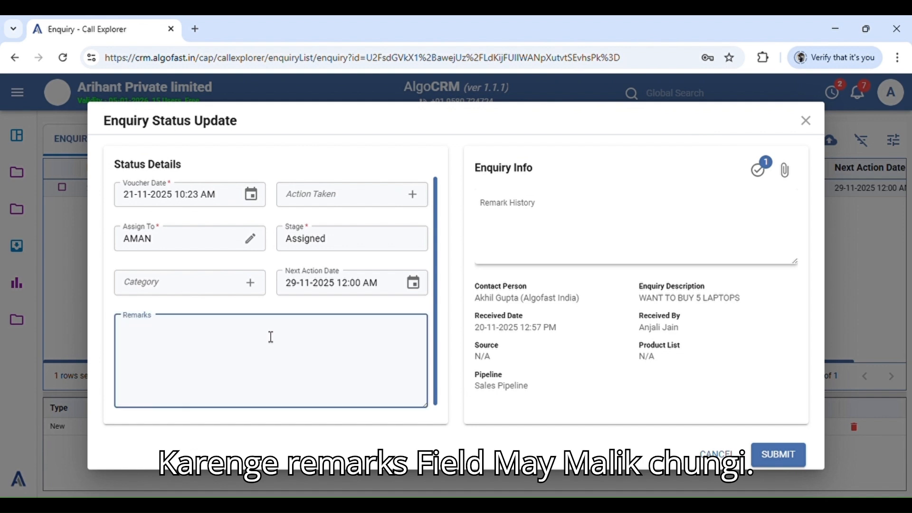
text(The quotation has been shared, and the deal has been finalized)
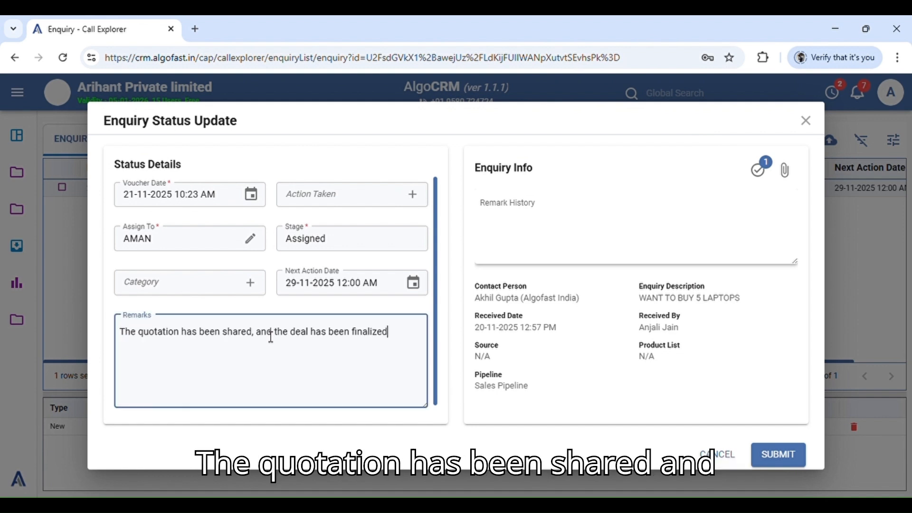
- Set the enquiry's stage to Matured in the status update
click(389, 250)
click(333, 372)
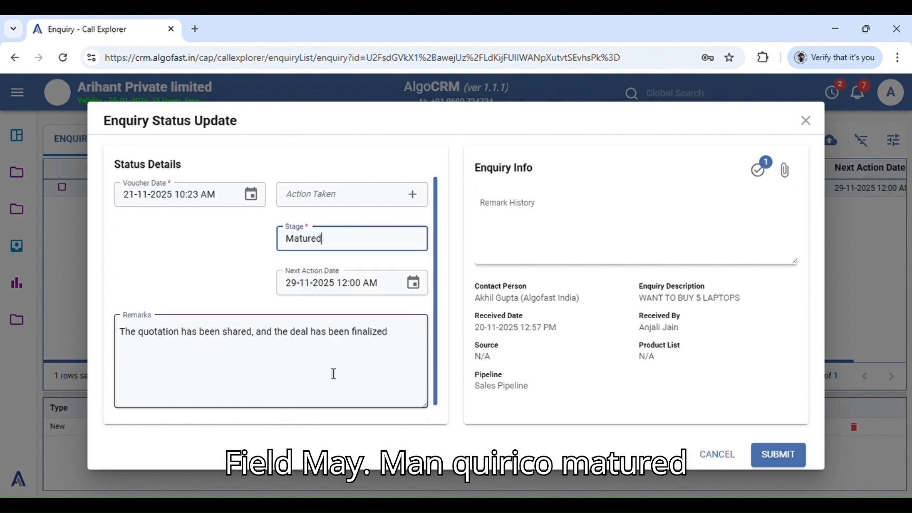
click(456, 400)
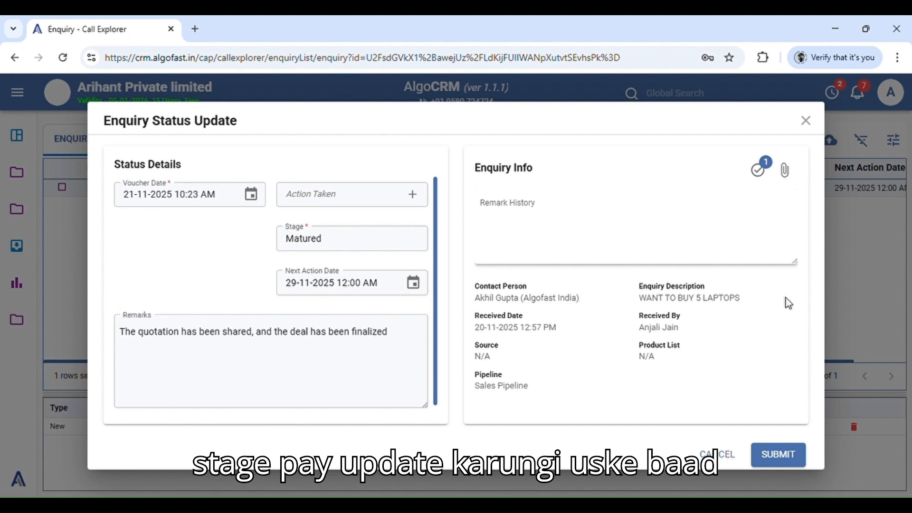
- Open the enquiry's "Prepare and share quotation" task for editing and set its status to Completed
click(759, 173)
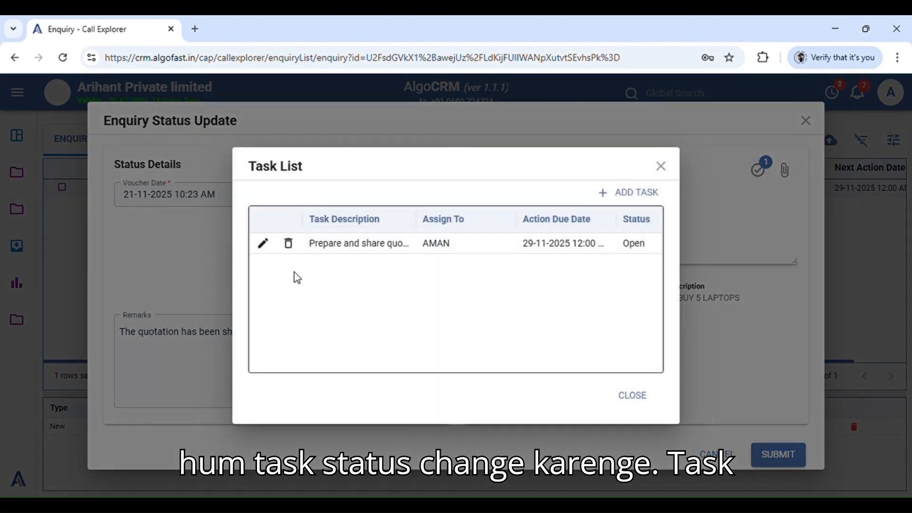
click(264, 244)
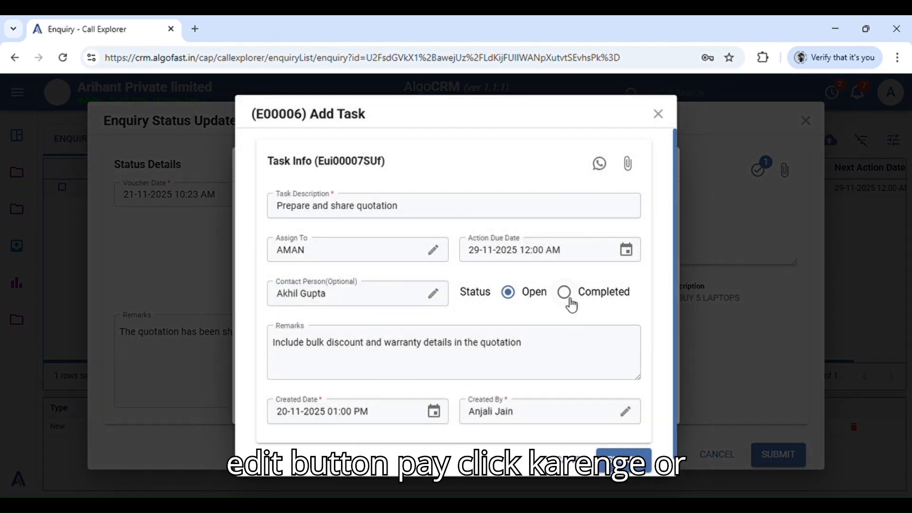
click(565, 292)
- Replace the quotation task's remarks with "Quotation shared" and submit the task
drag(530, 343, 251, 350)
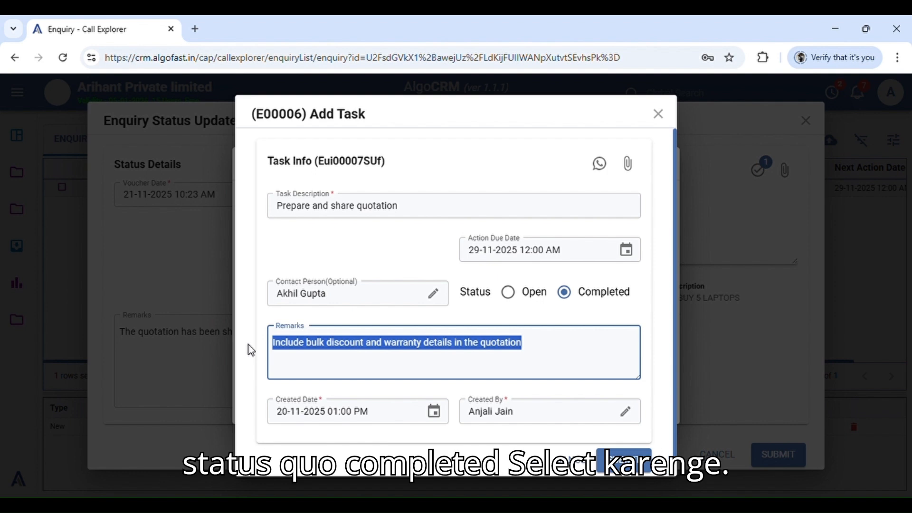
key(BackSpace)
text(Quot)
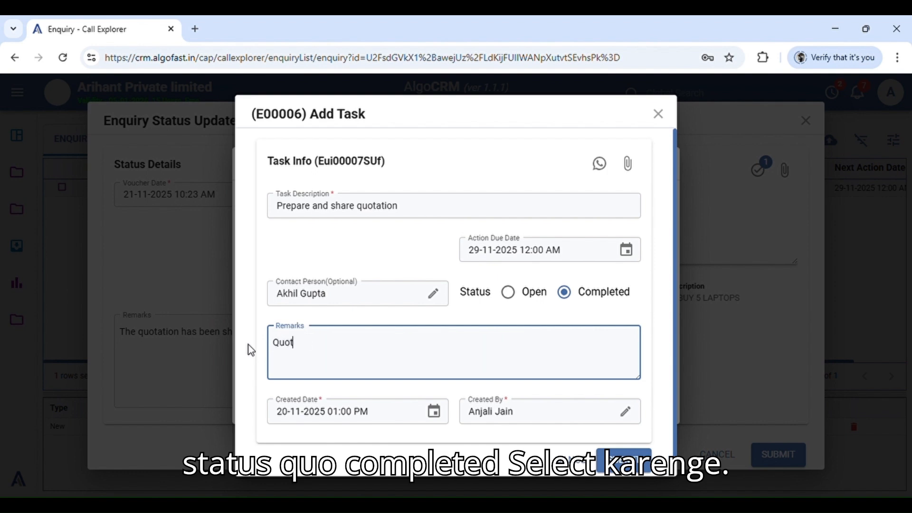
text(ation a)
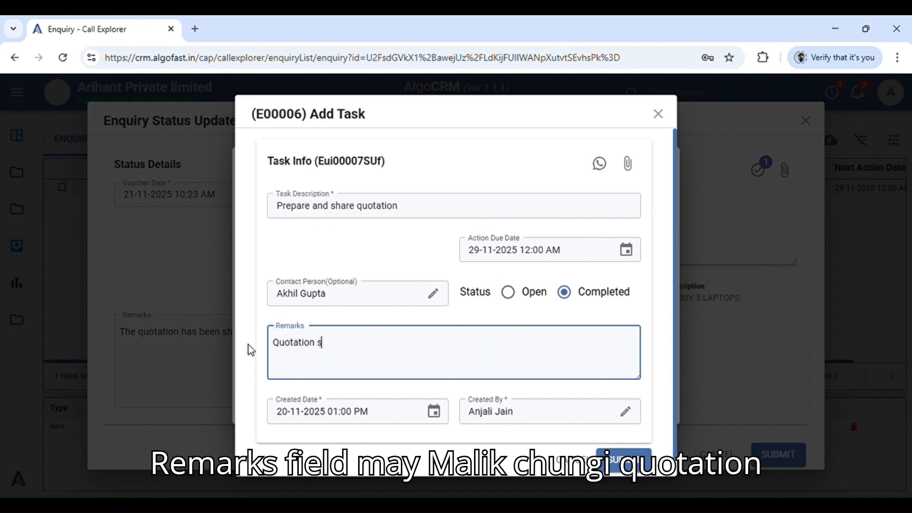
text(hared)
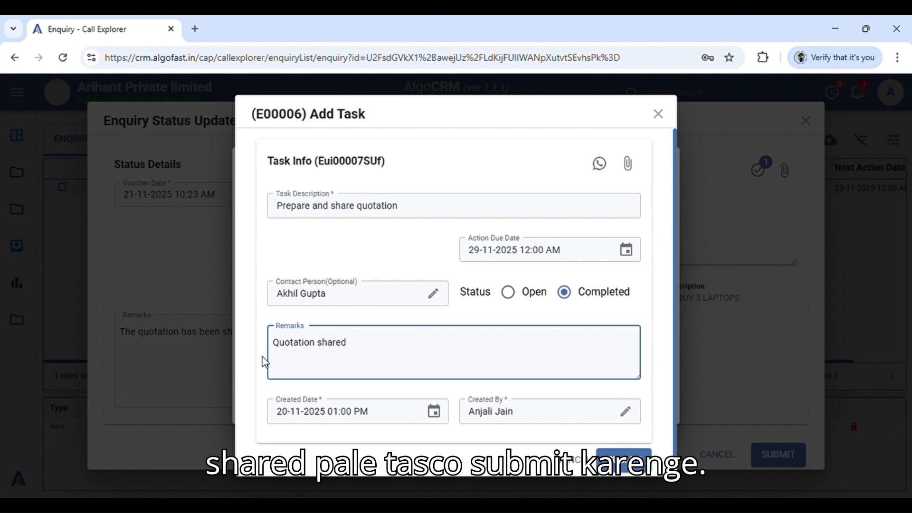
click(623, 459)
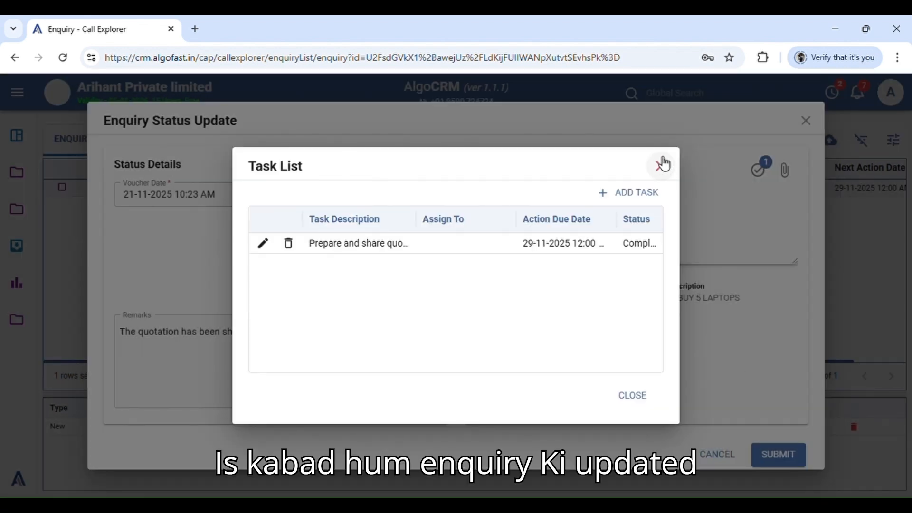
- Close the task list and submit the enquiry's status update
click(661, 166)
click(530, 156)
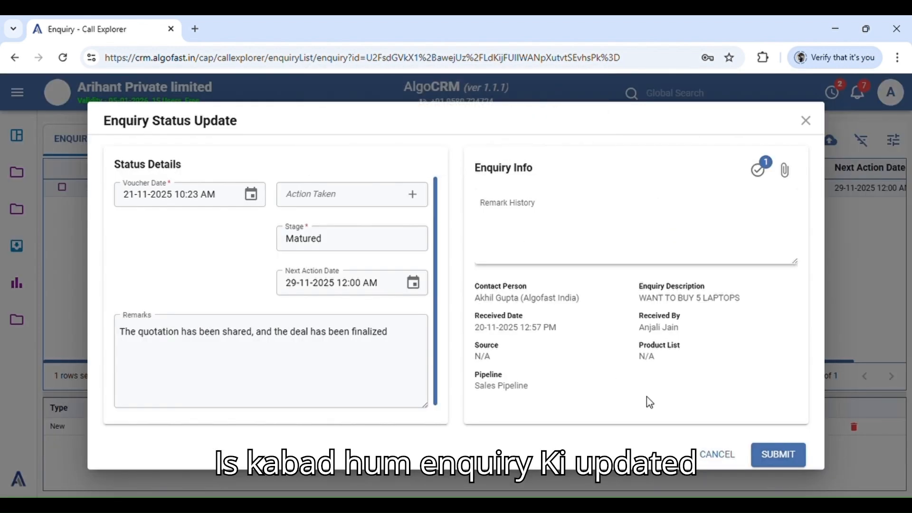
click(779, 457)
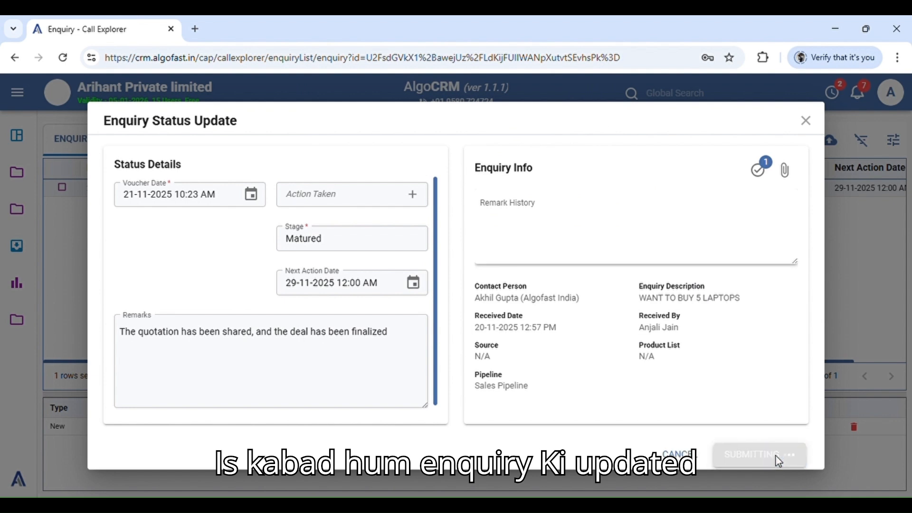
click(806, 121)
- Filter the enquiries to Matured, select "WANT TO BUY 5 LAPTOPS" and view the New entry in its history
click(461, 139)
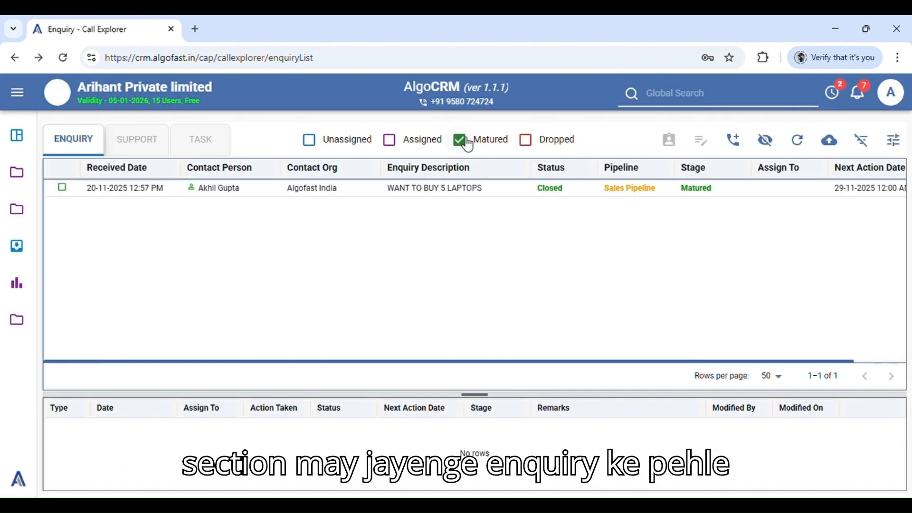
click(428, 189)
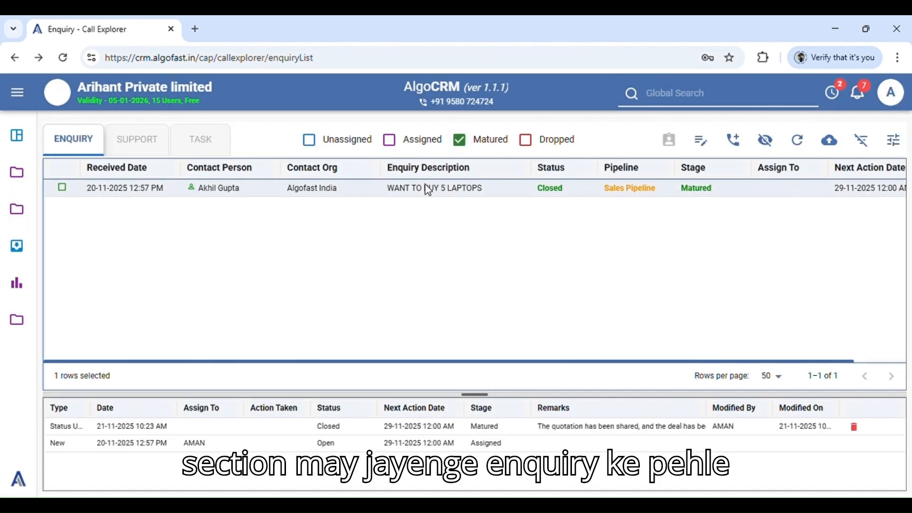
click(238, 444)
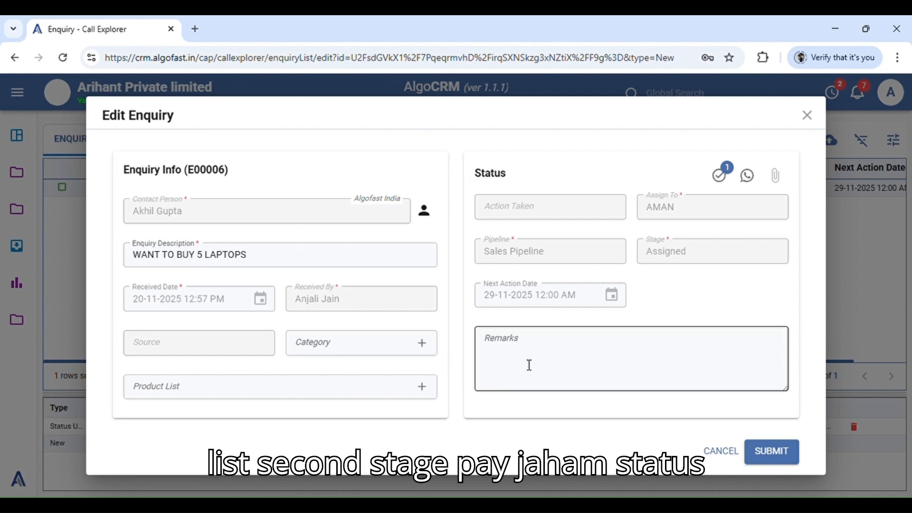
click(808, 115)
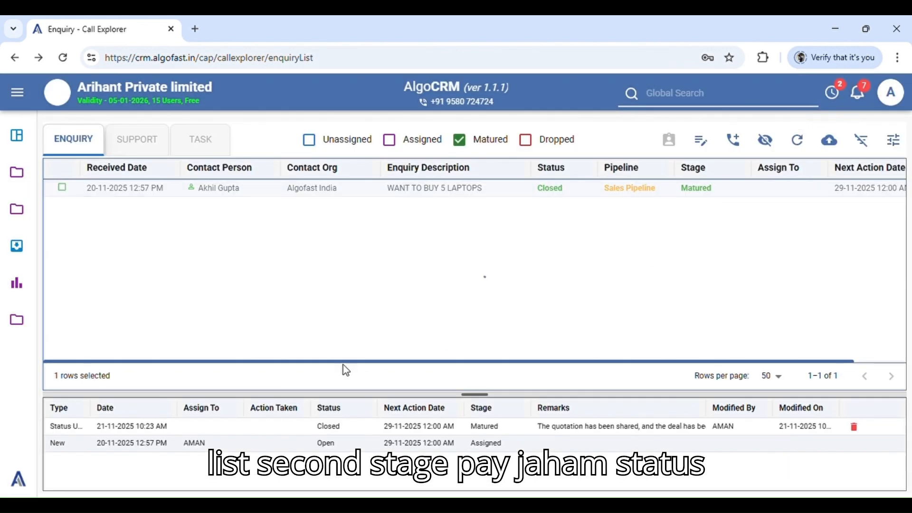
- View the enquiry's Status Update history entry and the details of its "Prepare and share quotation" task, and close them without changes
click(289, 429)
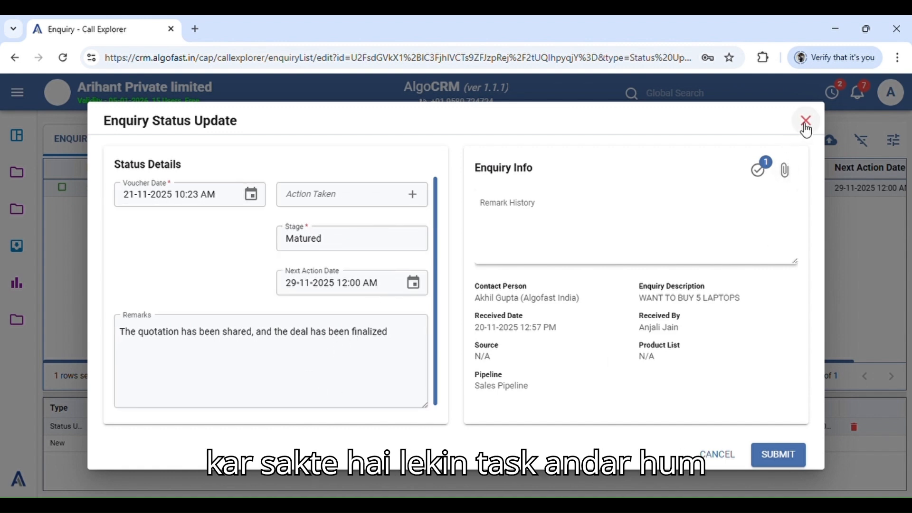
click(774, 177)
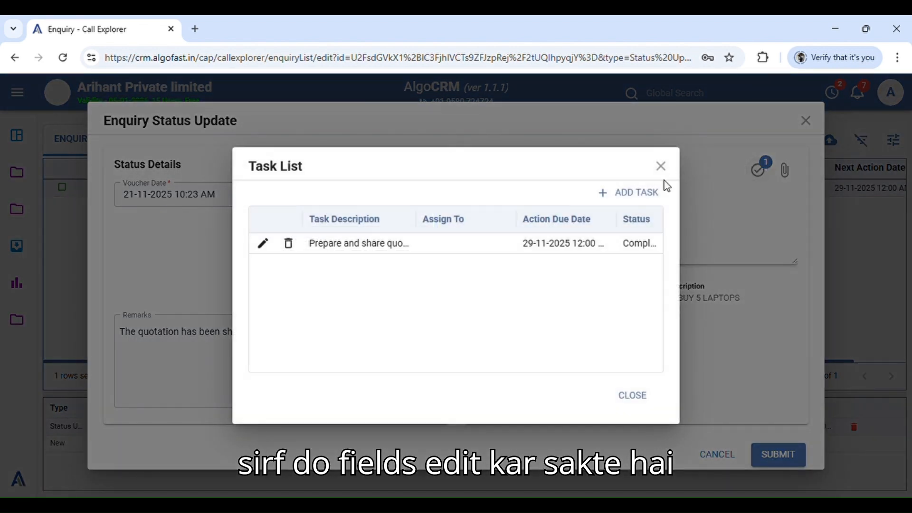
click(263, 243)
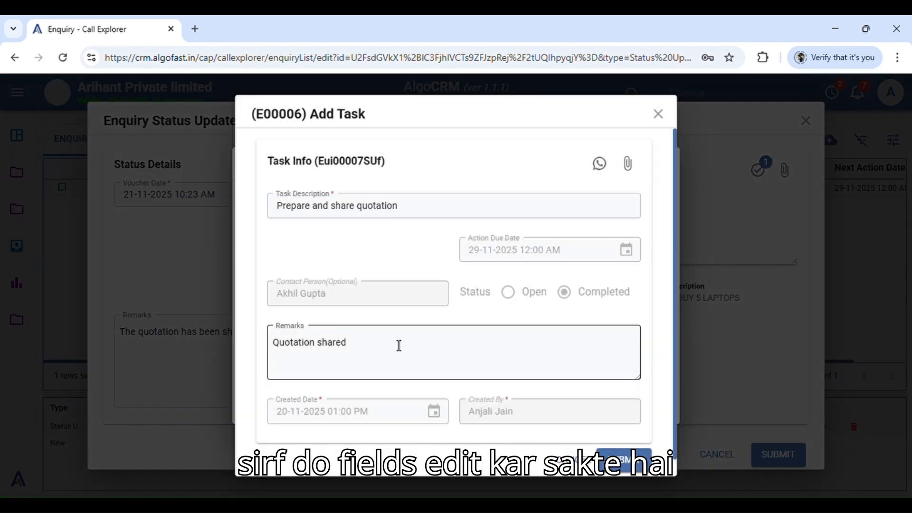
click(669, 116)
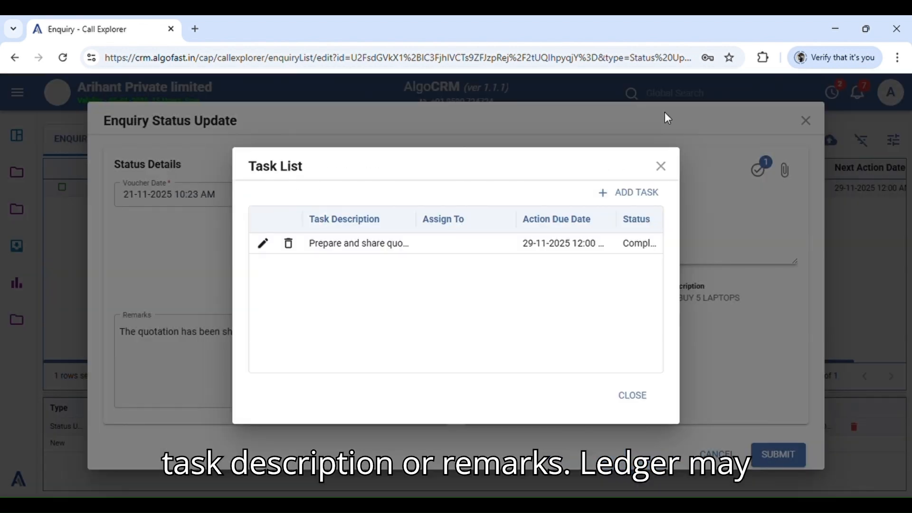
click(662, 172)
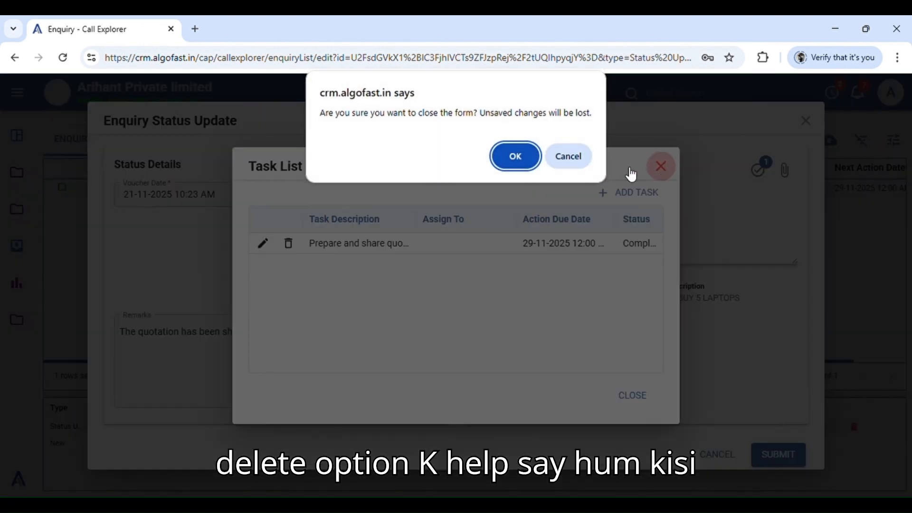
click(515, 156)
click(806, 120)
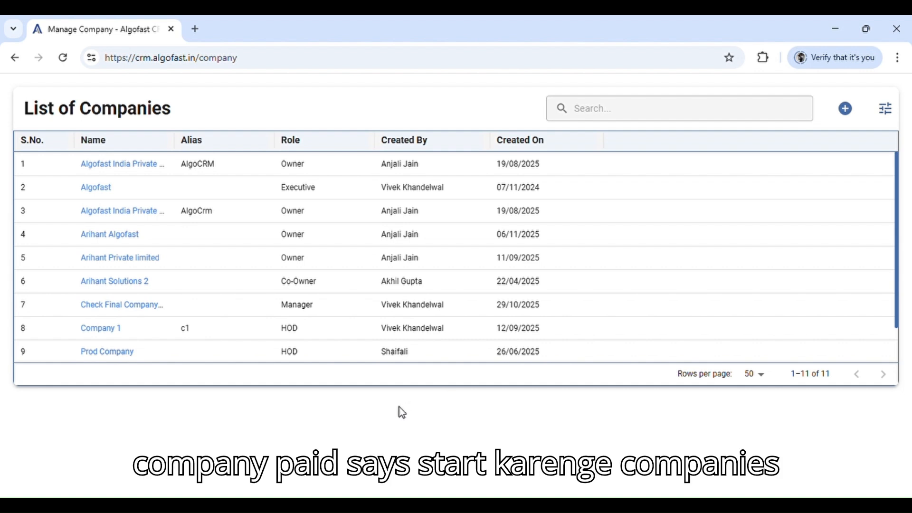
- Enter the Arihant Private limited company, filter its Call Explorer to Matured enquiries and select "WANT TO BUY 5 LAPTOPS" to check its history
click(120, 261)
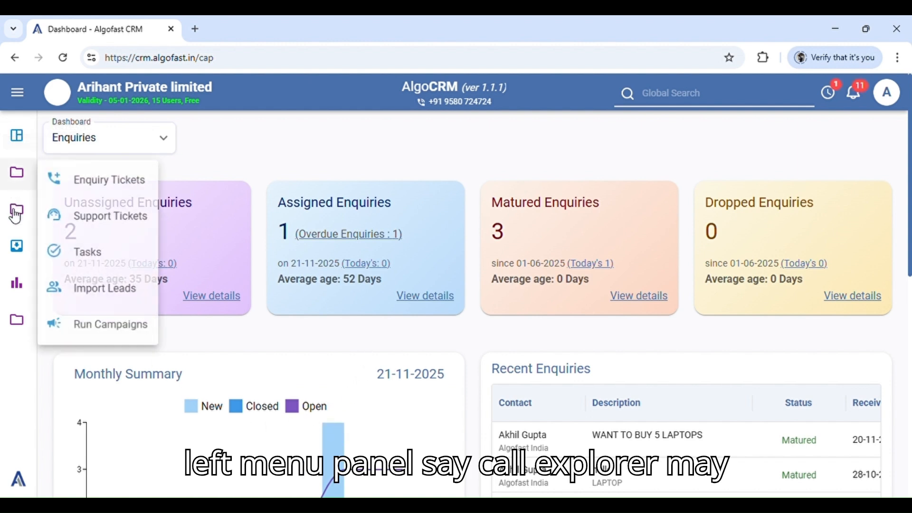
mouse_move(16, 250)
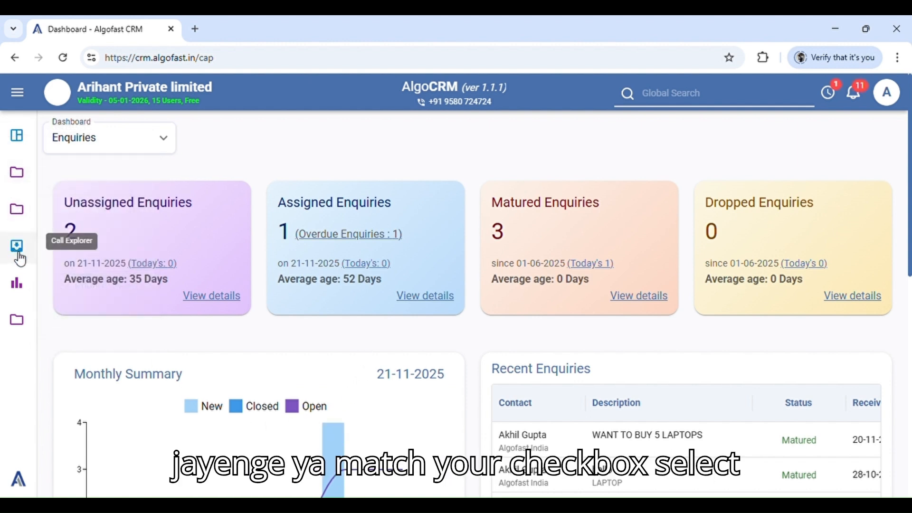
click(17, 250)
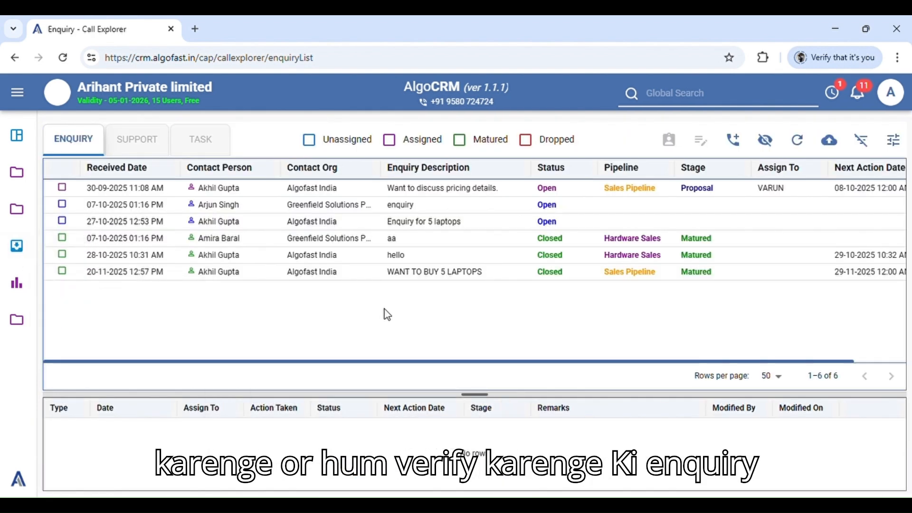
click(460, 141)
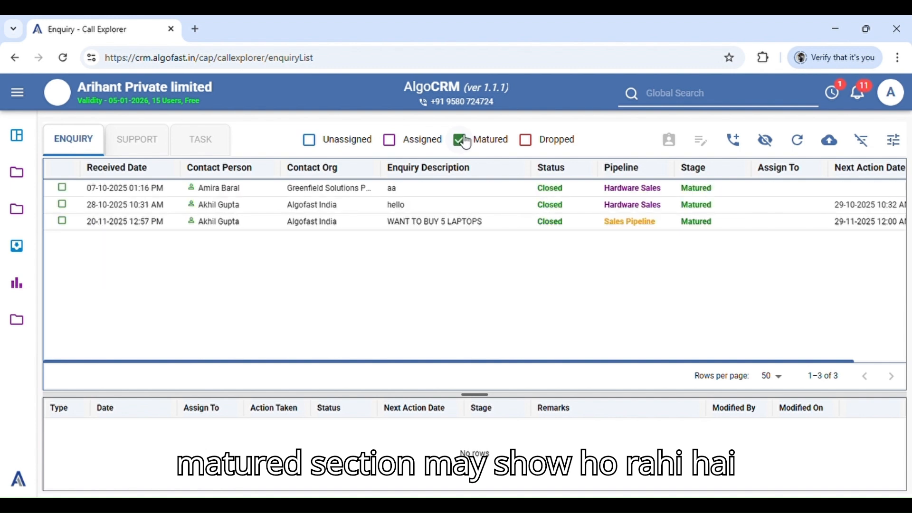
click(509, 222)
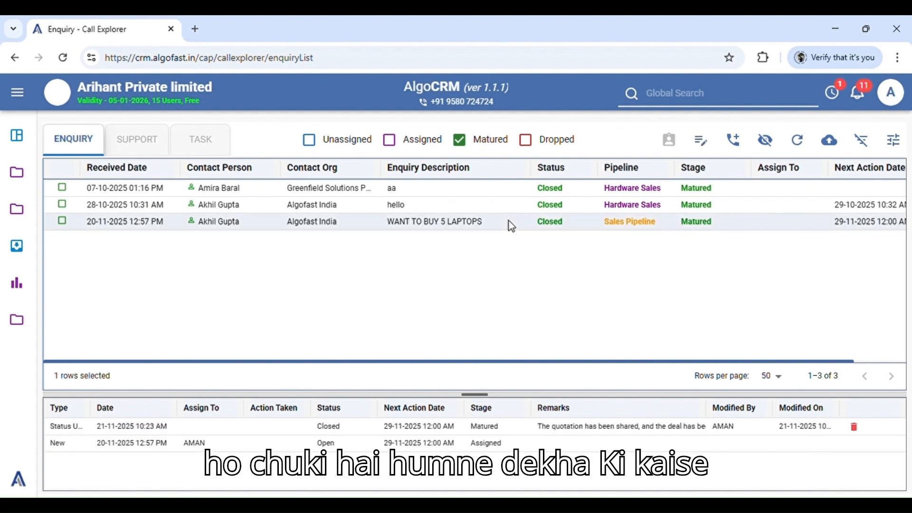